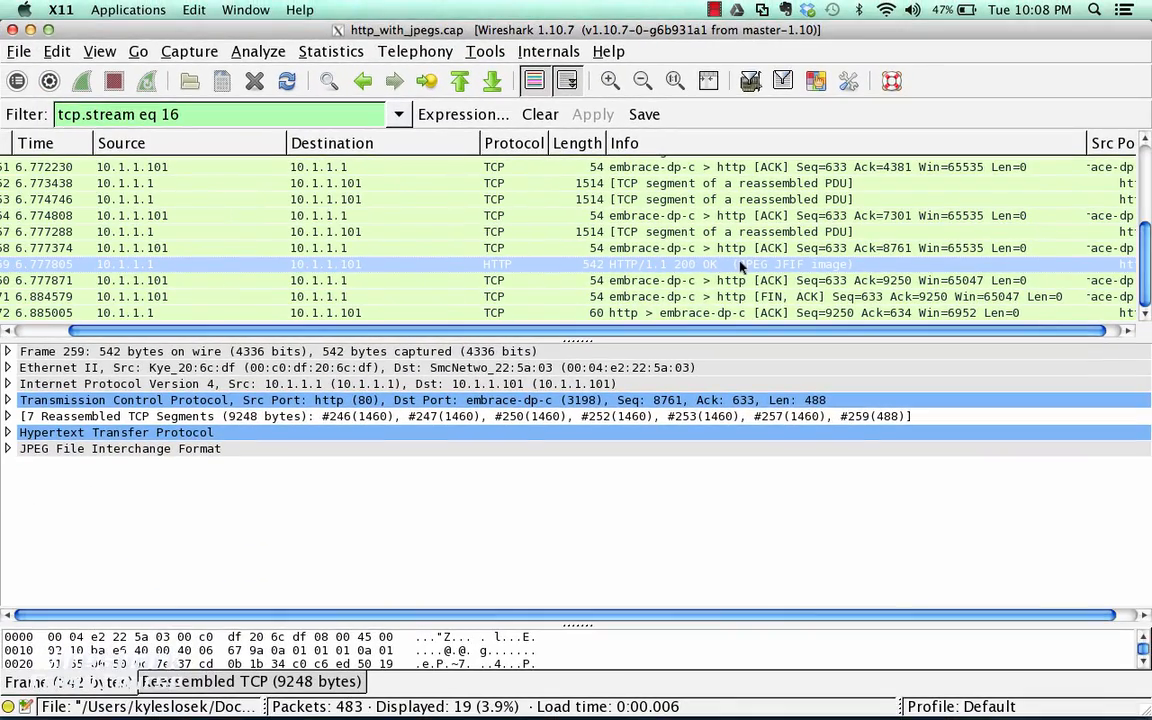
Follow the TCP stream of the HTTP 200 OK (JPEG JFIF image) packet and look through its content
right_click(741, 267)
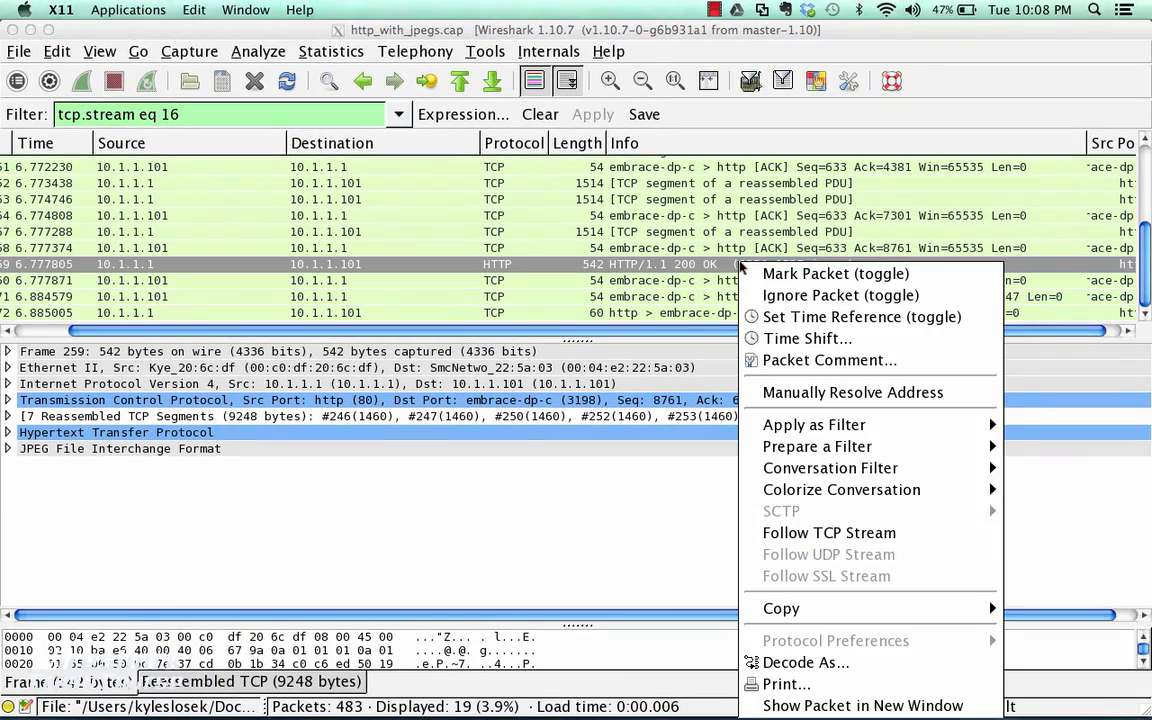
click(779, 531)
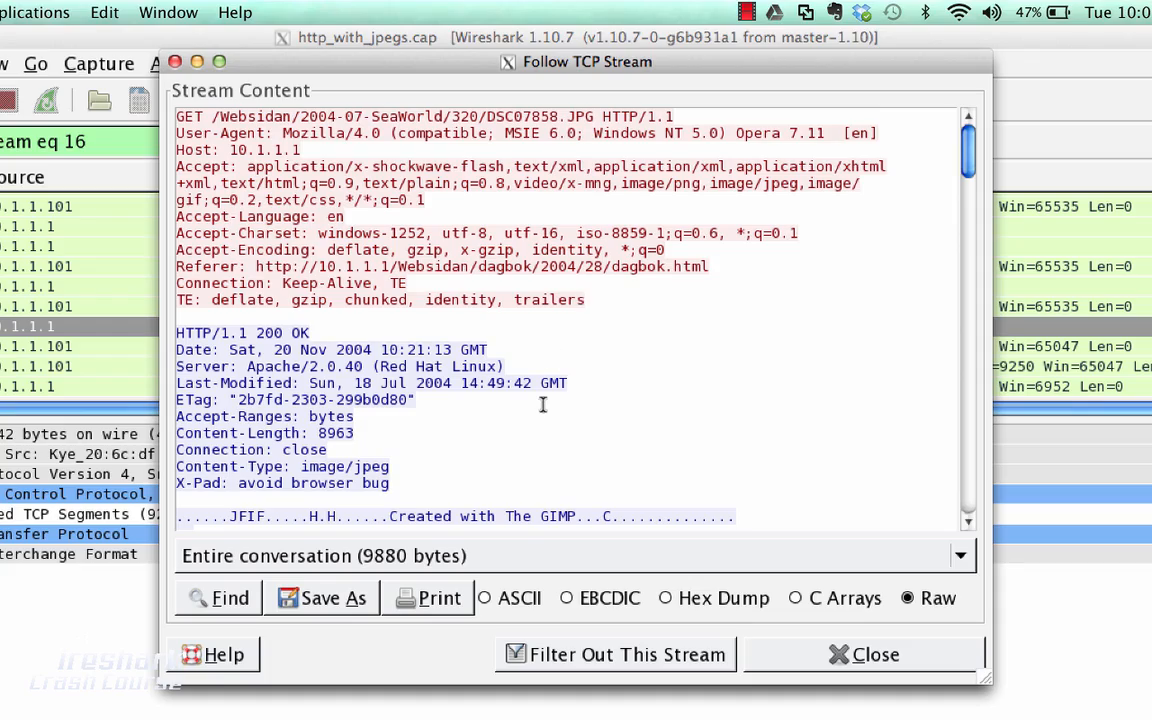
scroll(543, 380, down, 10)
scroll(543, 405, down, 15)
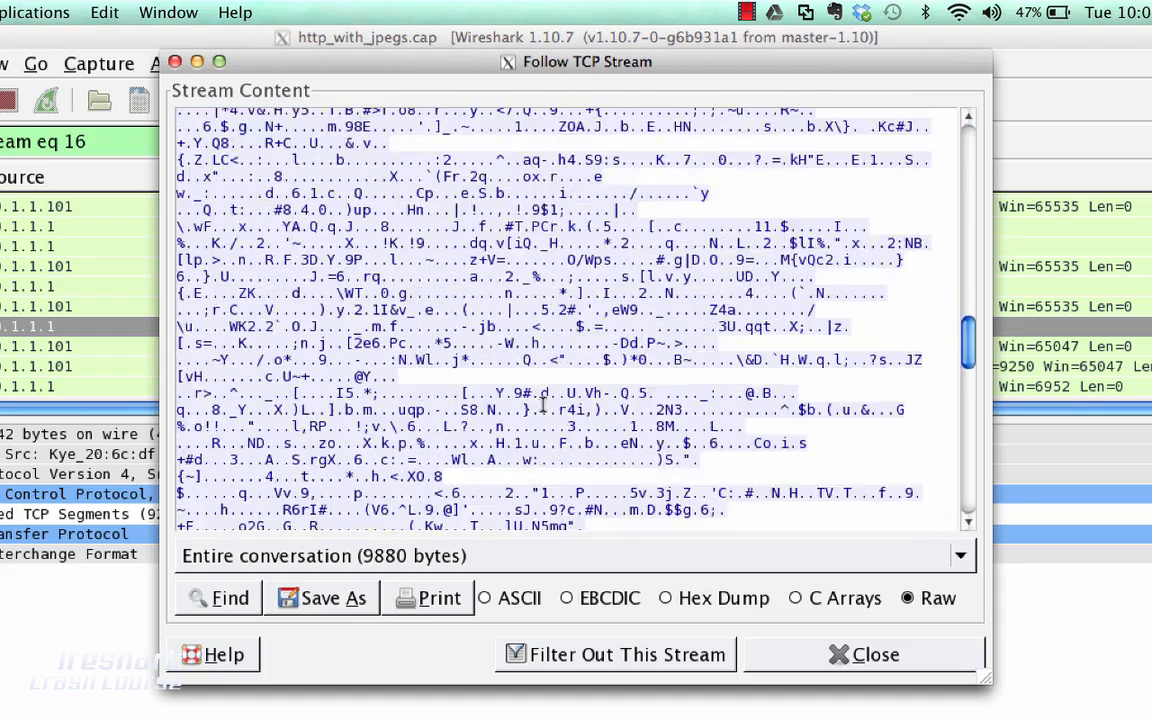
scroll(543, 405, down, 5)
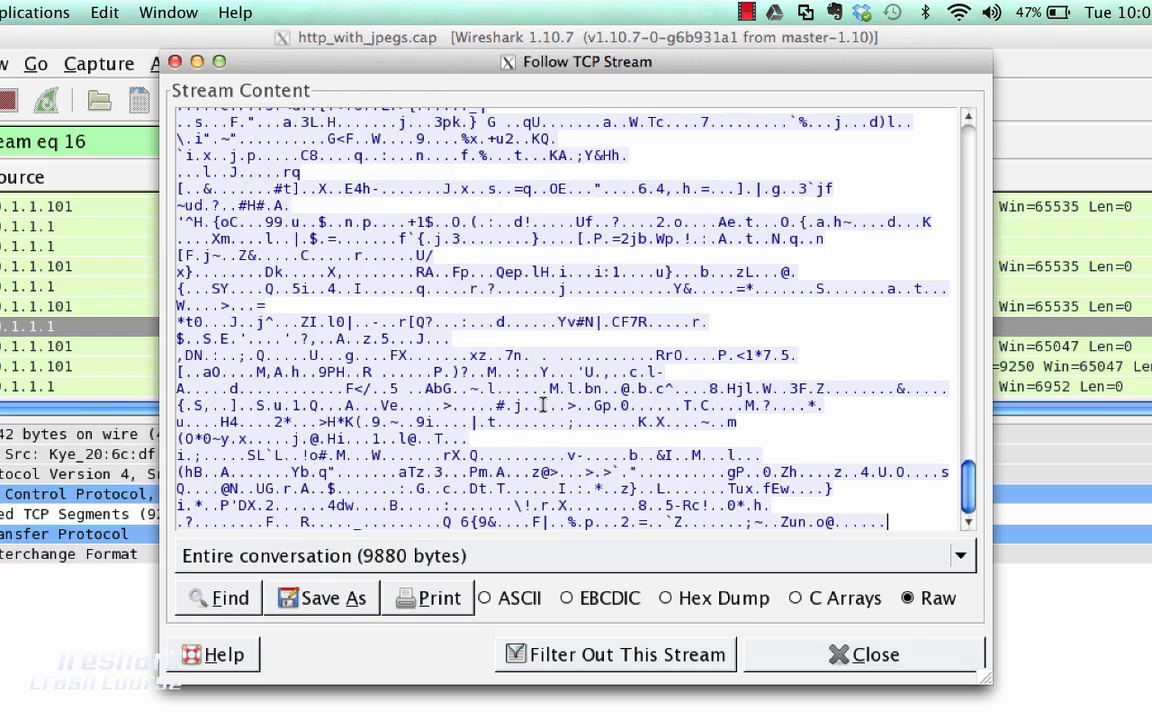
scroll(543, 405, up, 20)
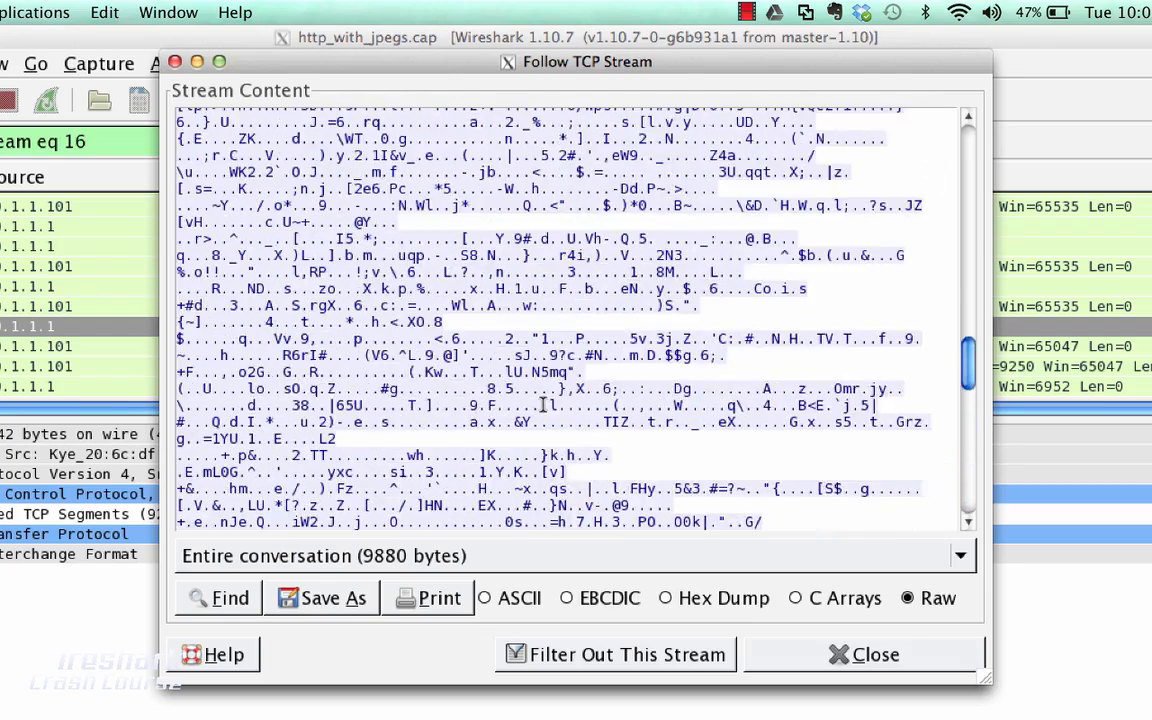
scroll(543, 405, up, 5)
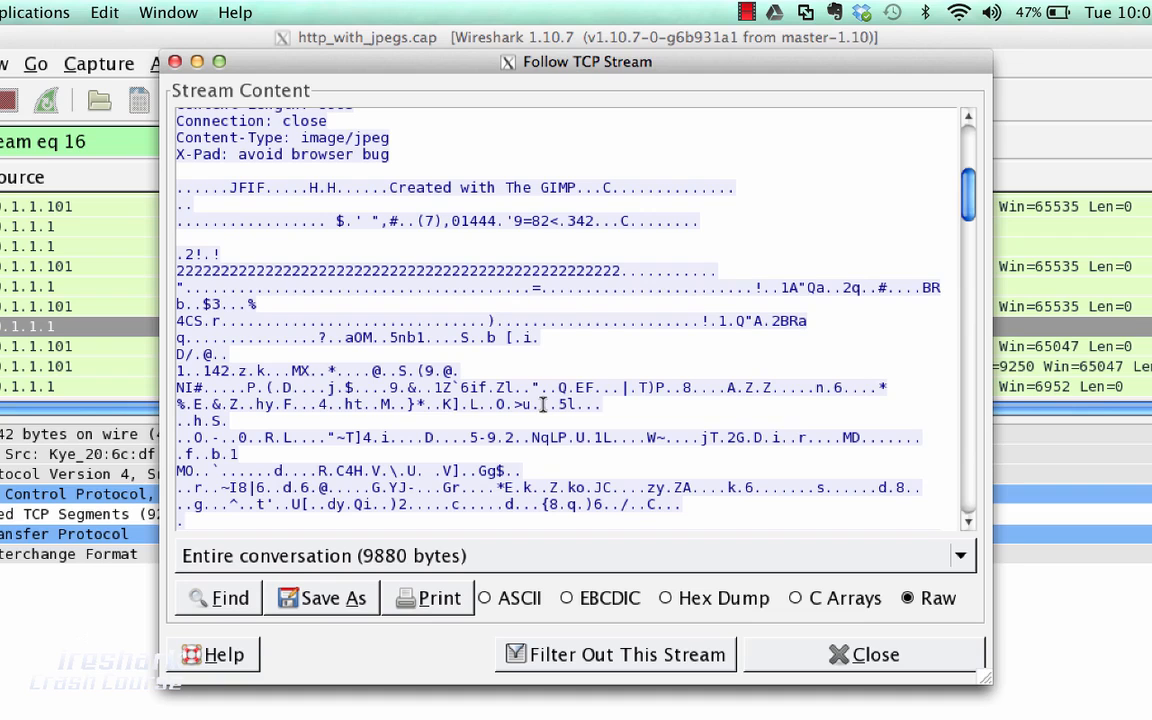
scroll(543, 404, up, 3)
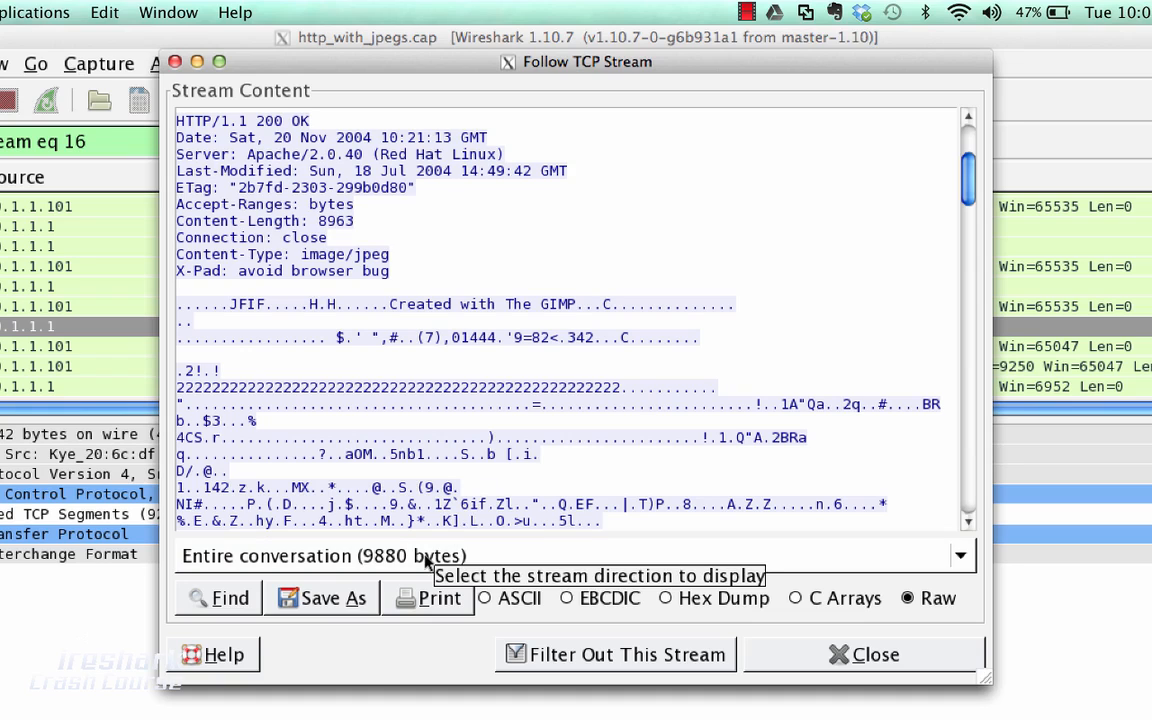
Limit the stream to the 10.1.1.1:http → 10.1.1.101:embrace-dp-c direction, save it as test.txt in the PCAPs folder and close it
click(486, 562)
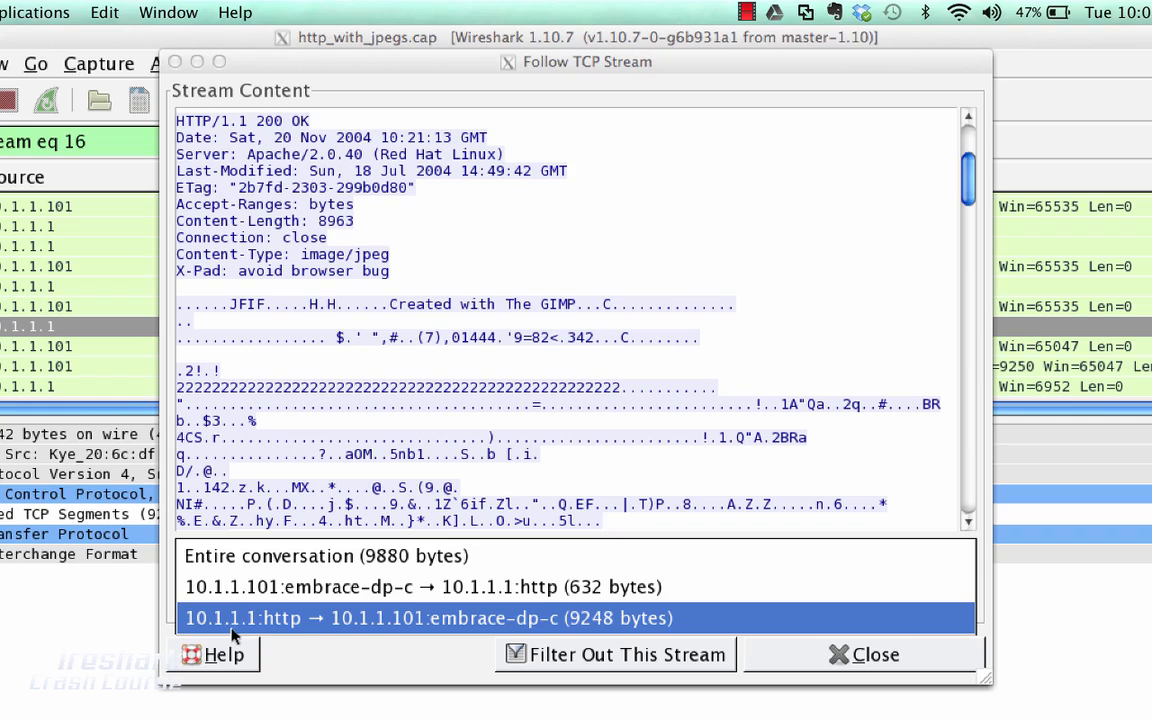
click(336, 621)
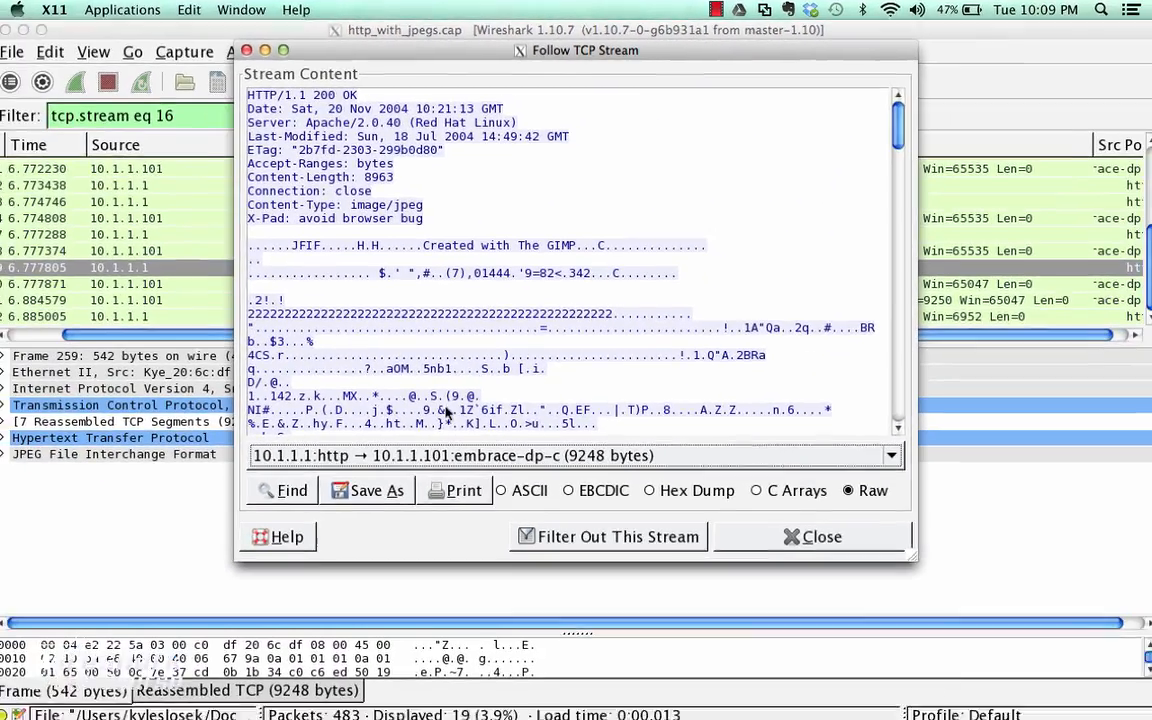
click(328, 598)
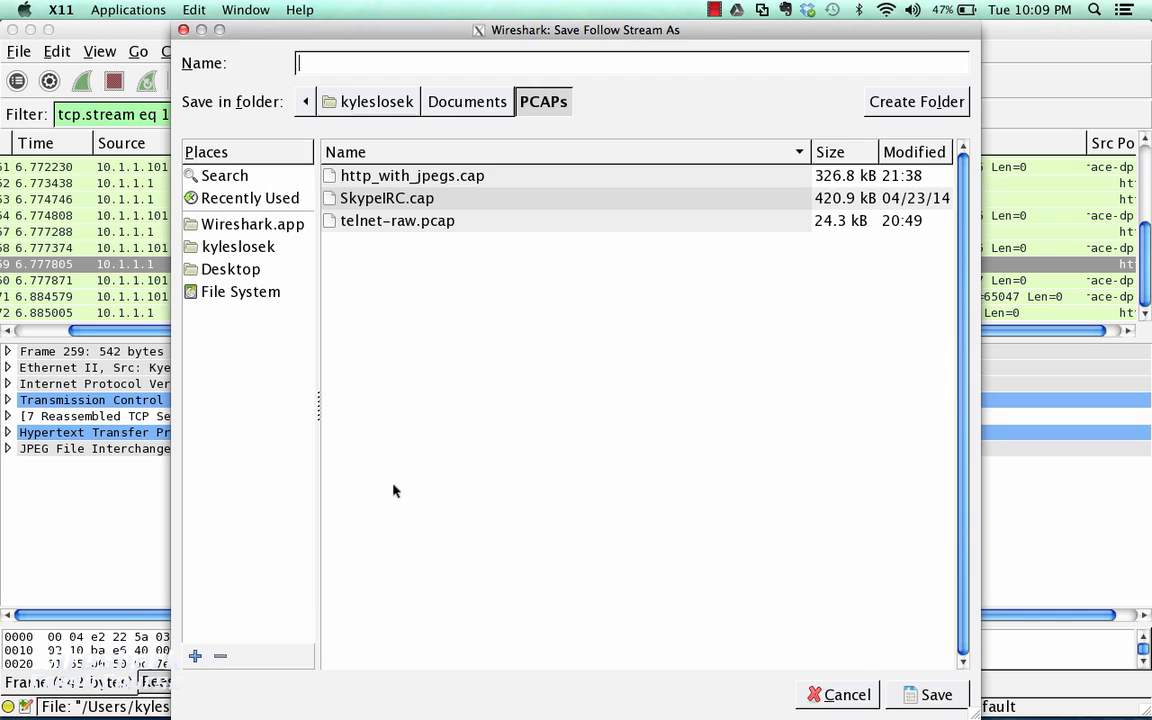
text(test.txt)
click(918, 699)
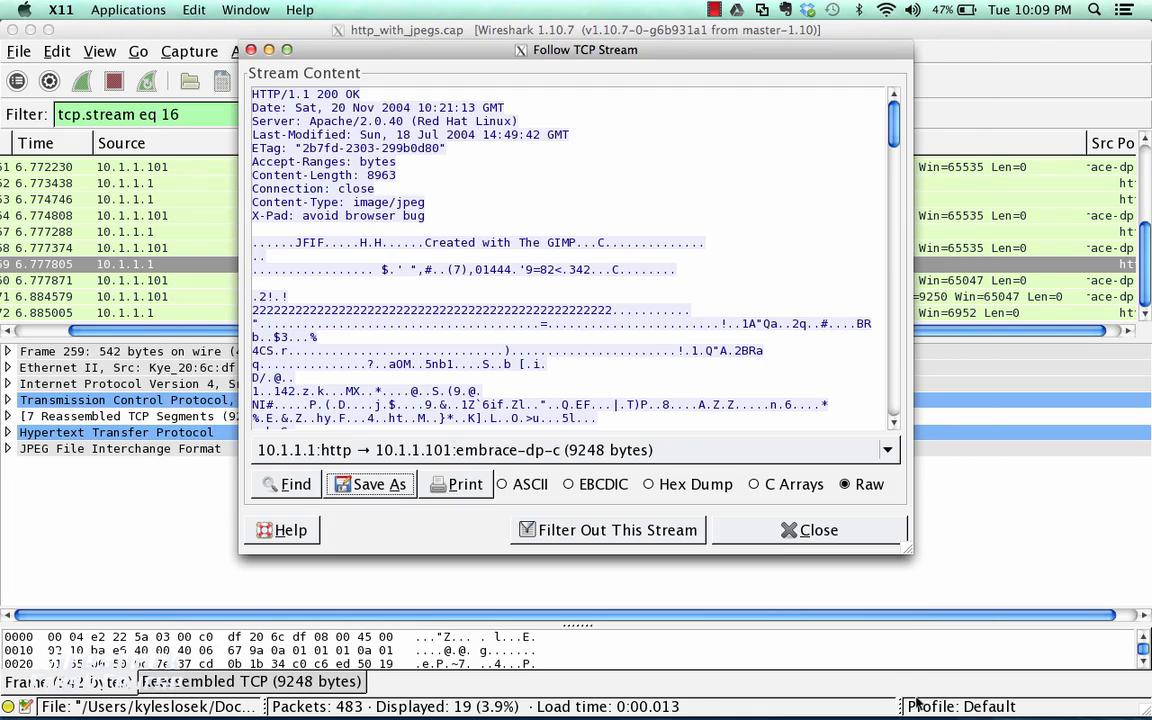
click(806, 536)
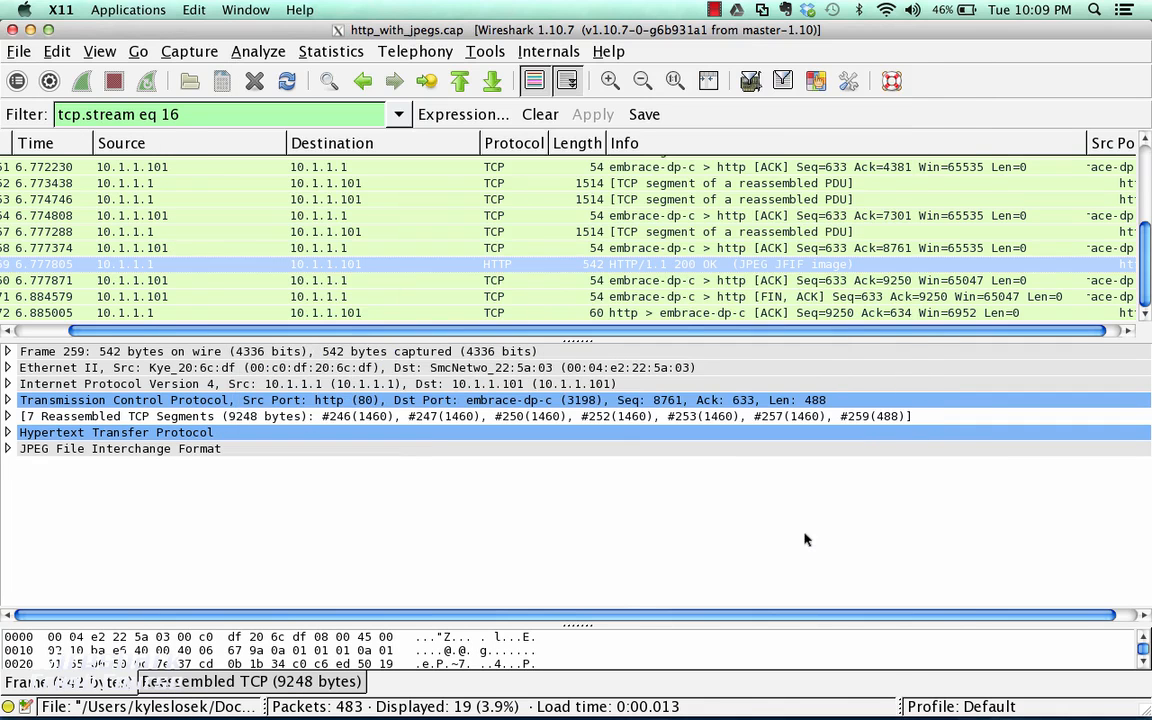
Switch to Finder, open test.txt from the PCAPs folder and look through its content
click(58, 697)
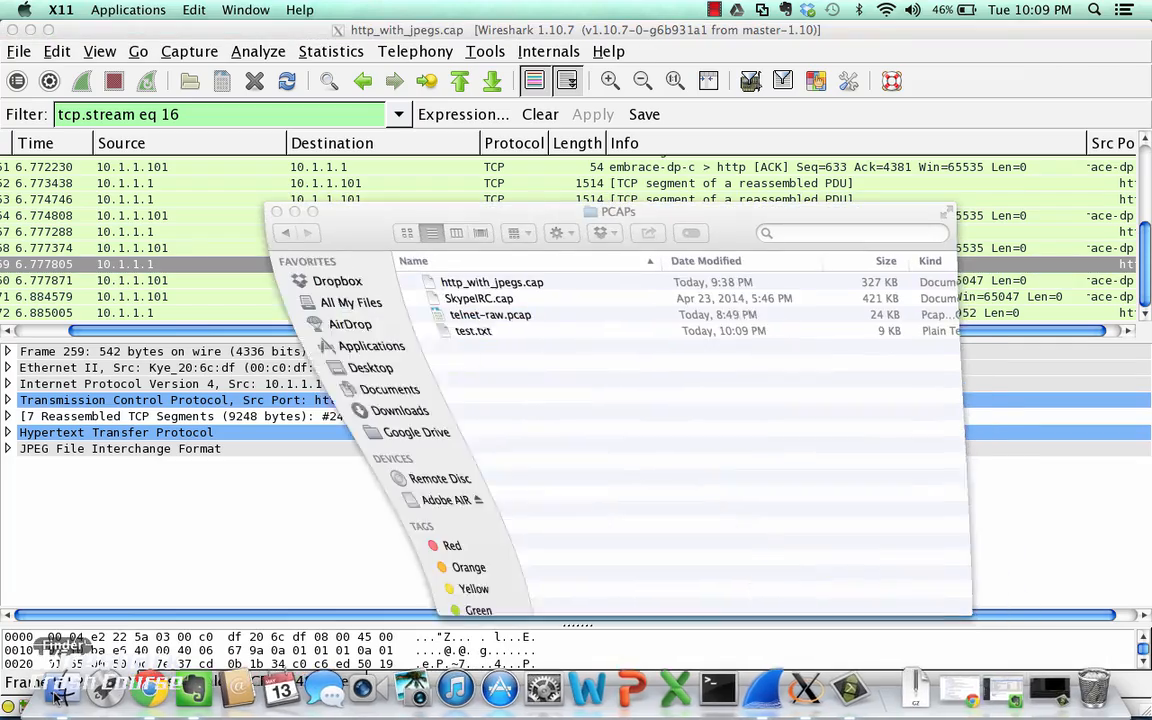
double_click(449, 331)
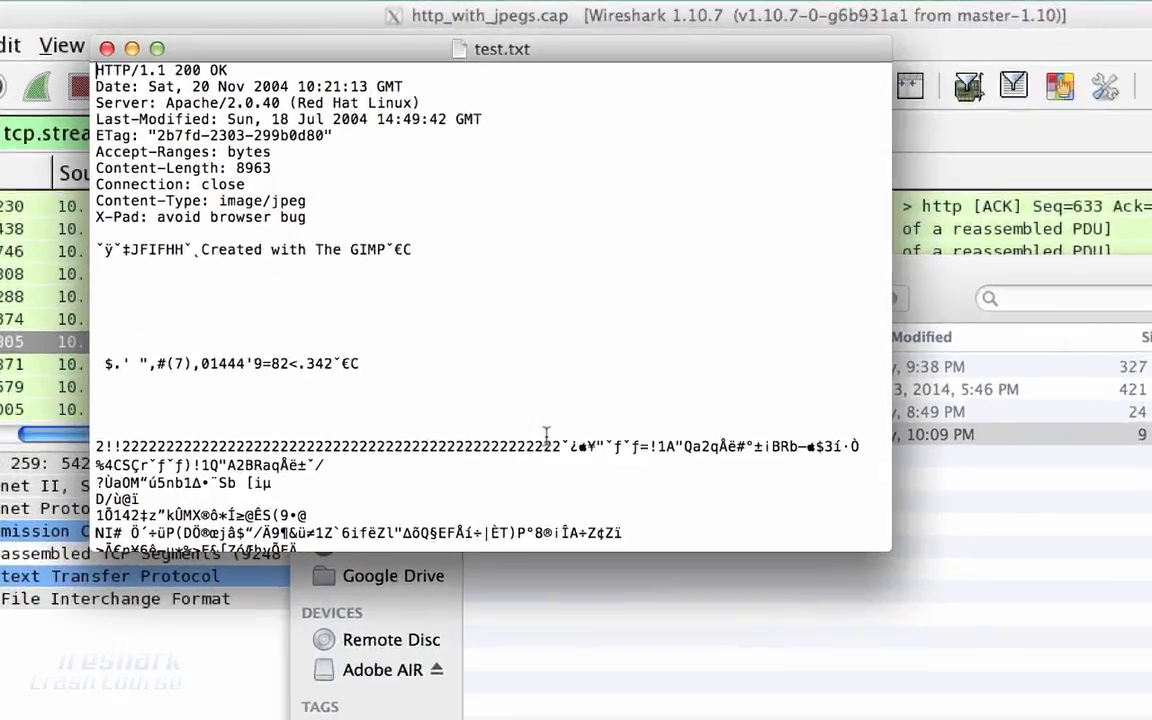
scroll(448, 331, down, 5)
scroll(646, 543, down, 5)
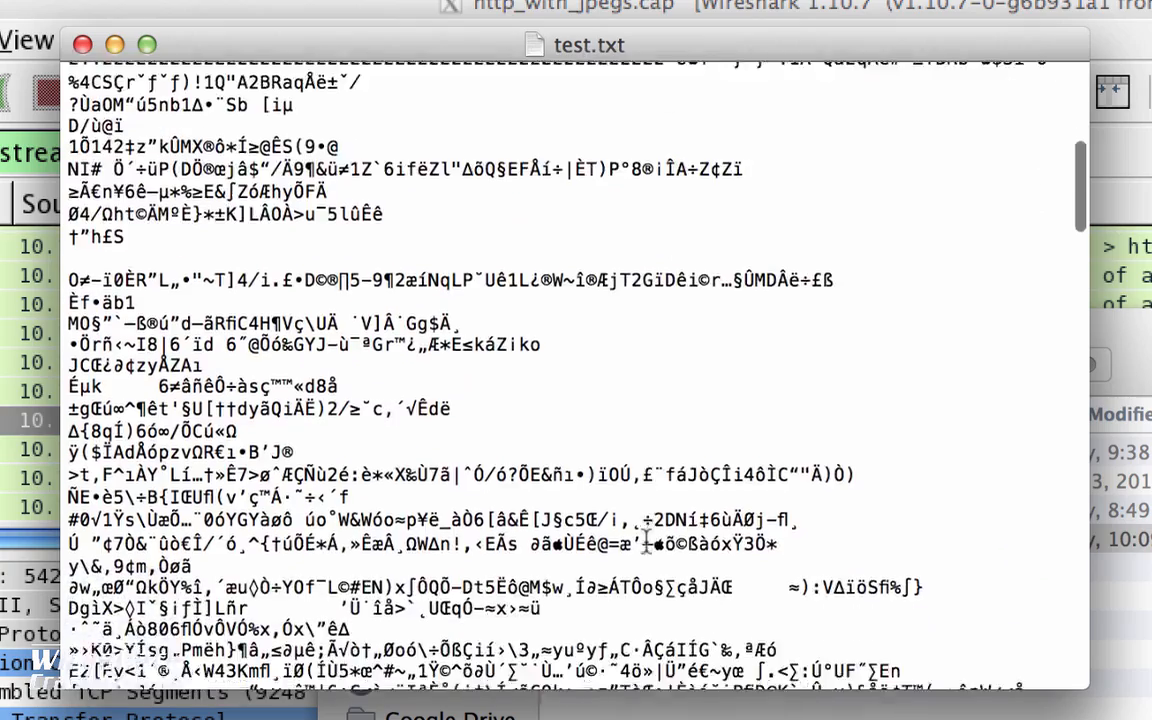
scroll(646, 540, up, 10)
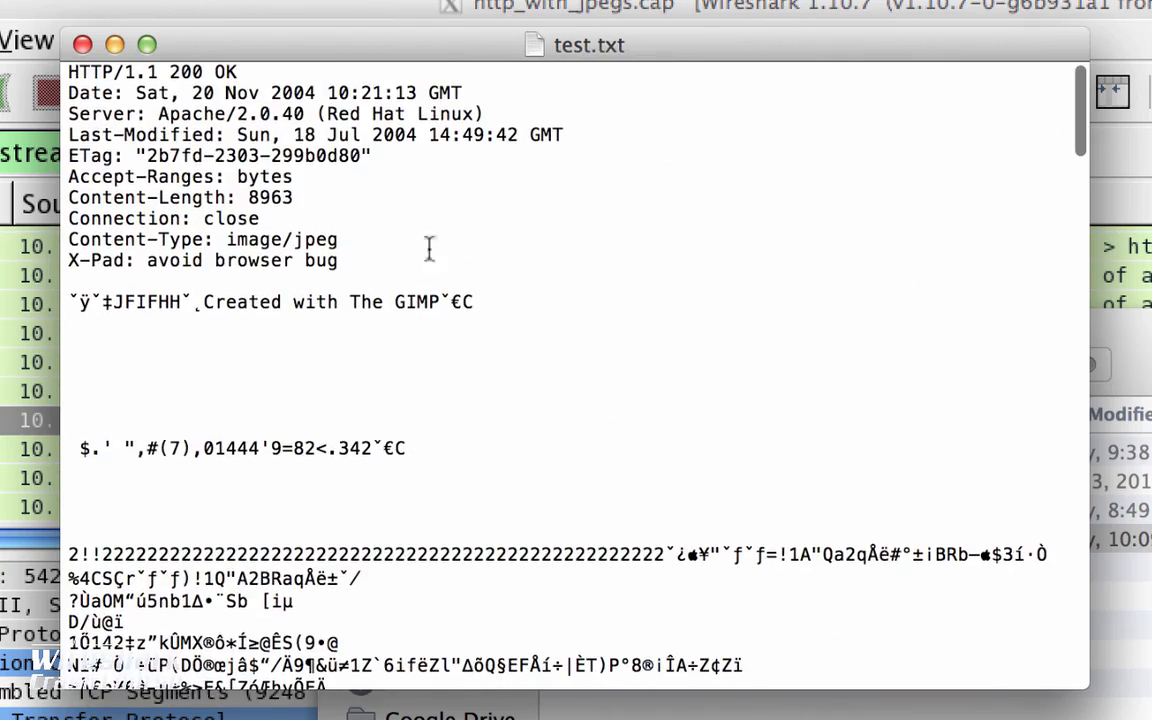
Delete the HTTP header lines and the blank line above the JFIF data in test.txt, then save and close the file
drag(340, 260, 40, 62)
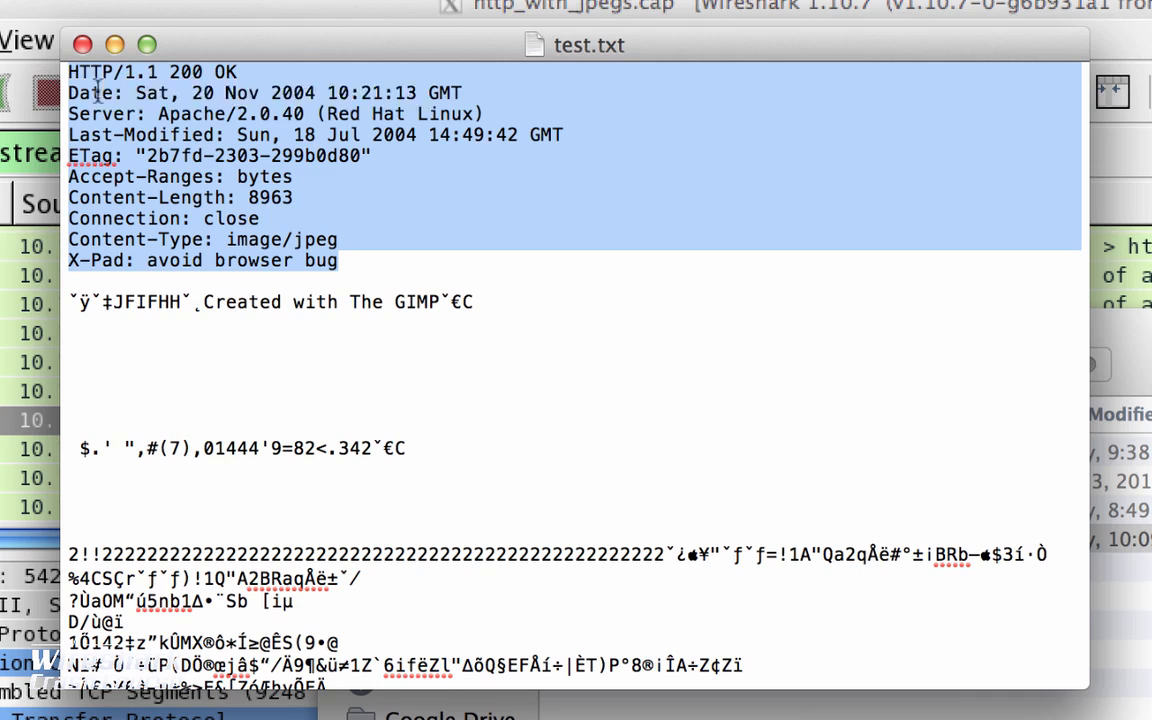
key(BackSpace)
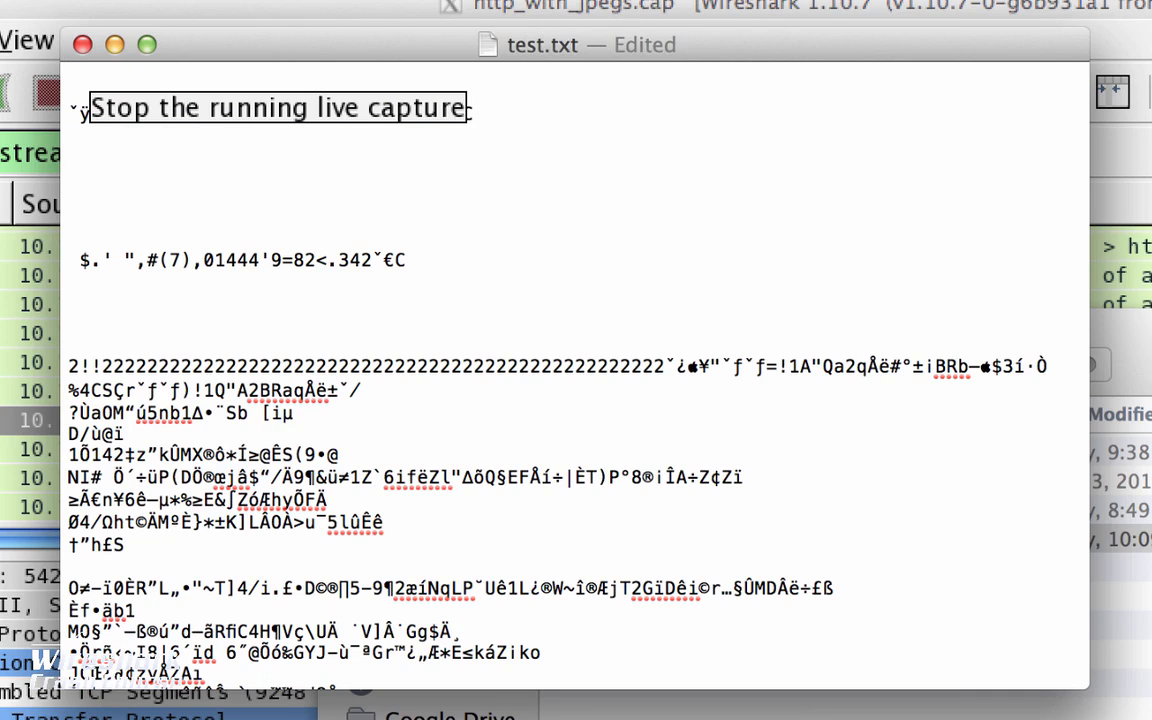
scroll(245, 245, down, 2)
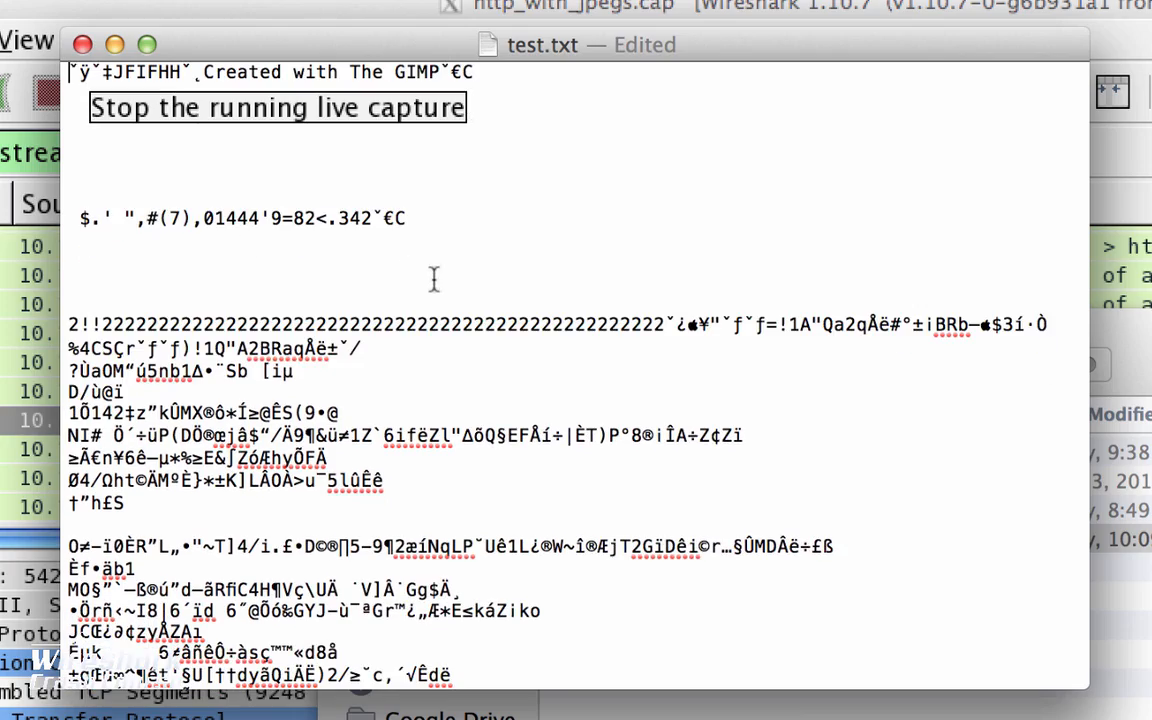
click(129, 9)
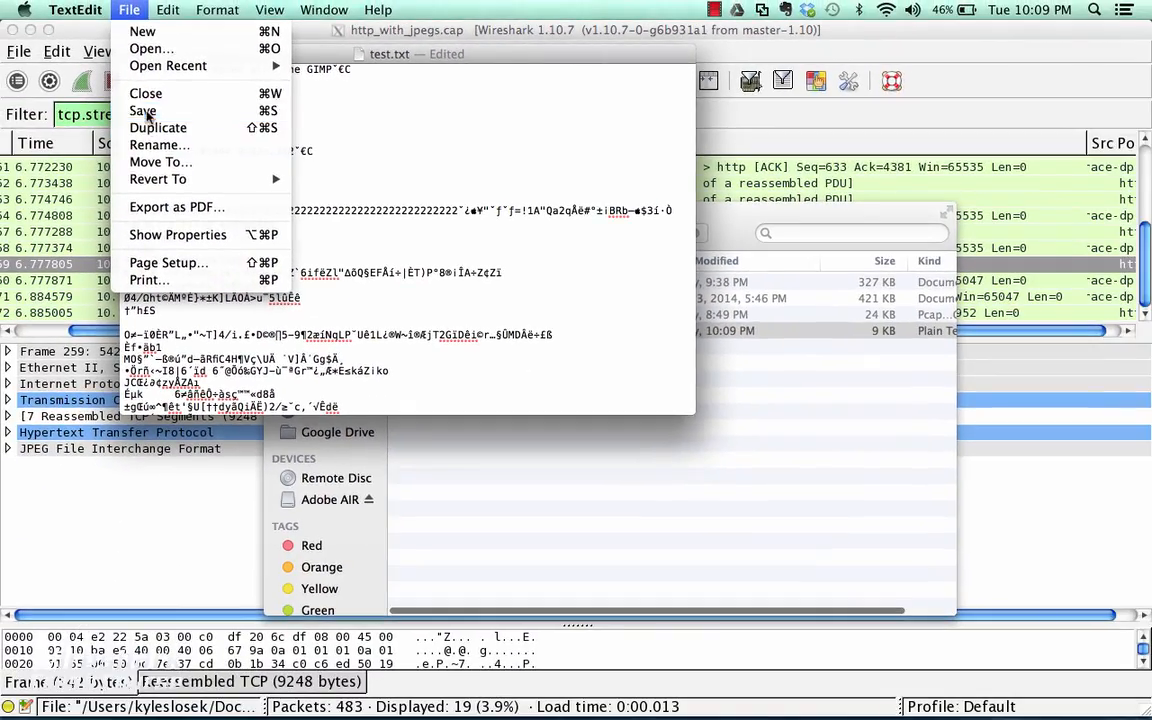
click(147, 112)
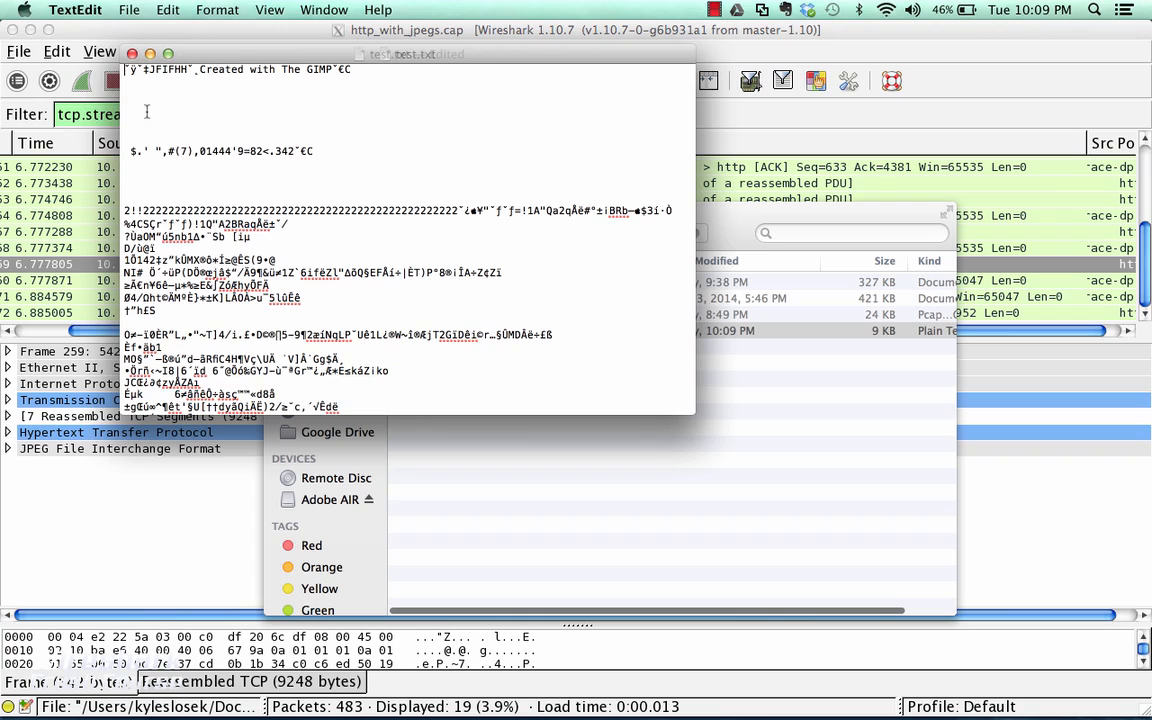
click(130, 53)
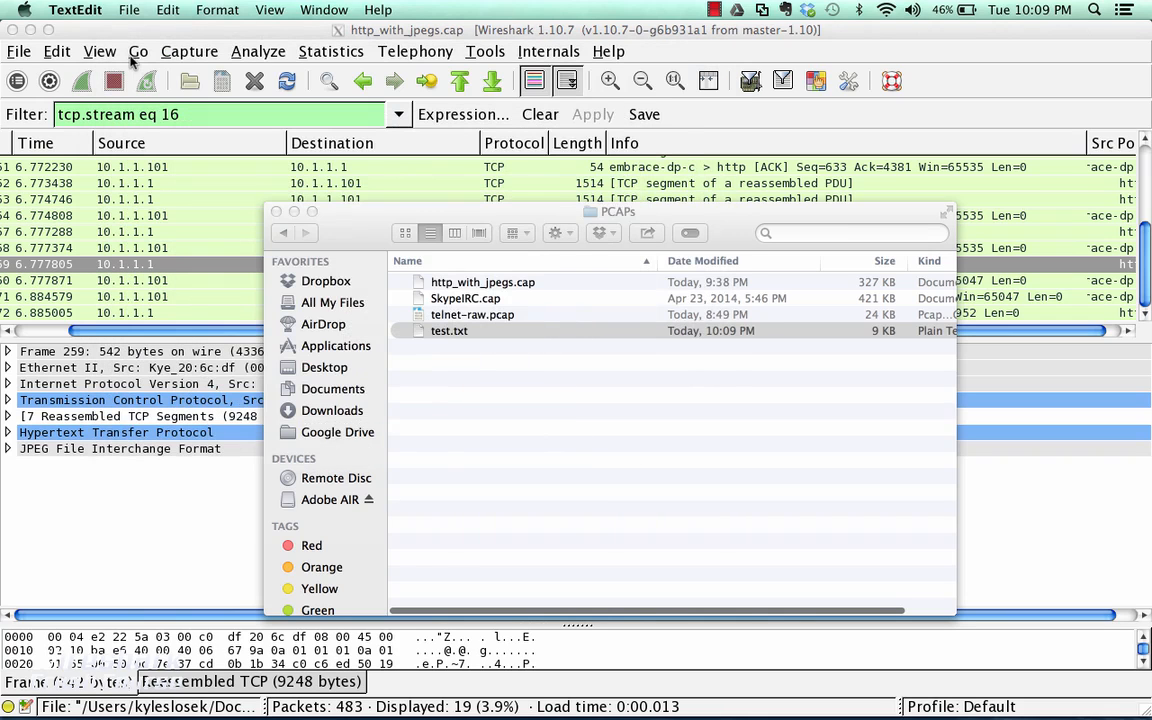
Rename test.txt to test.jpg, accept the new extension, and open the image to check it
click(465, 332)
click(466, 332)
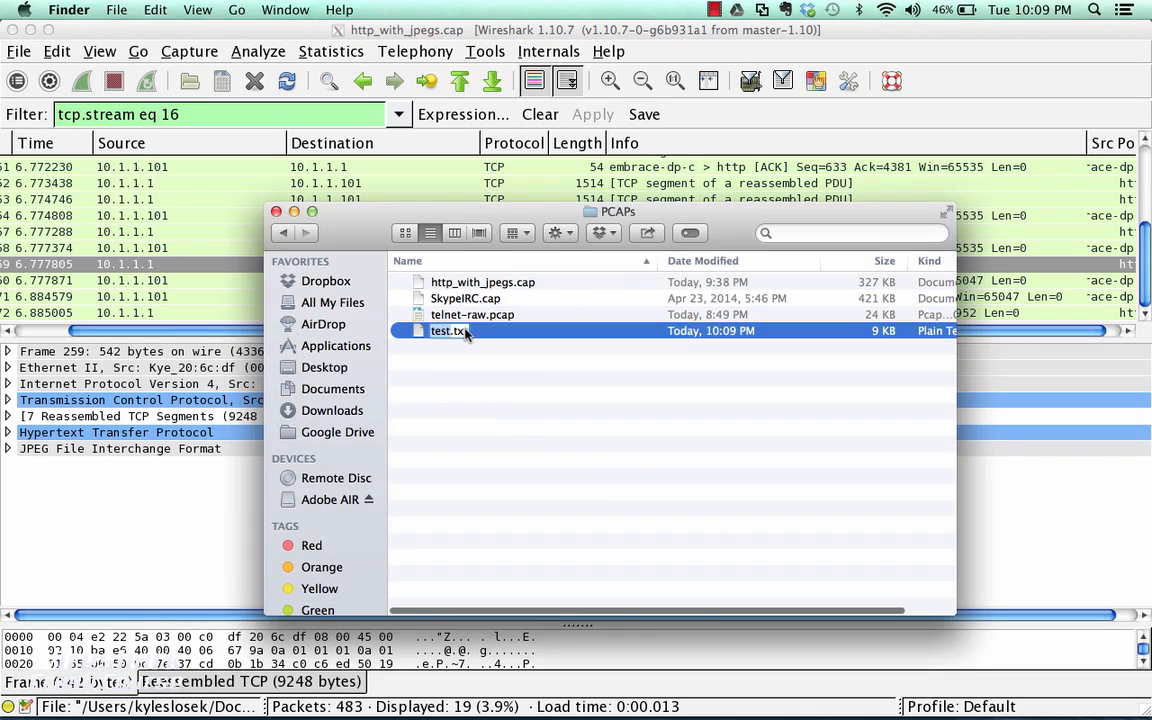
key(Right)
key(BackSpace)
key(BackSpace)
key(BackSpace)
text(jpg)
key(Return)
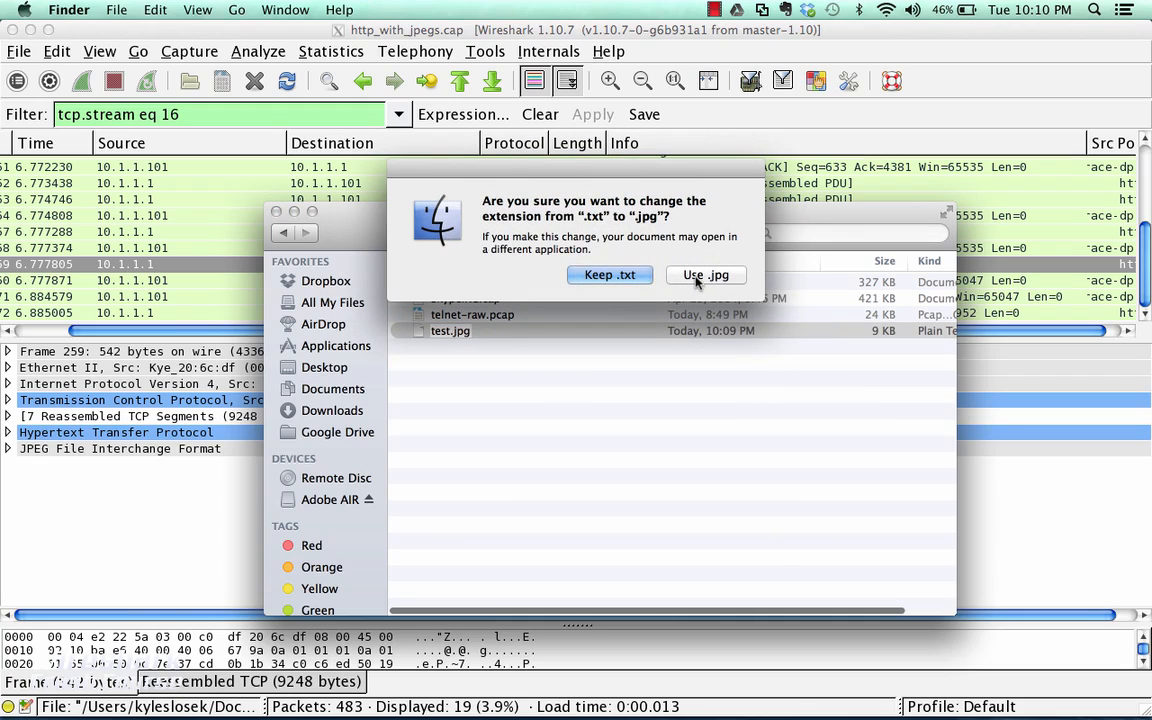
click(703, 275)
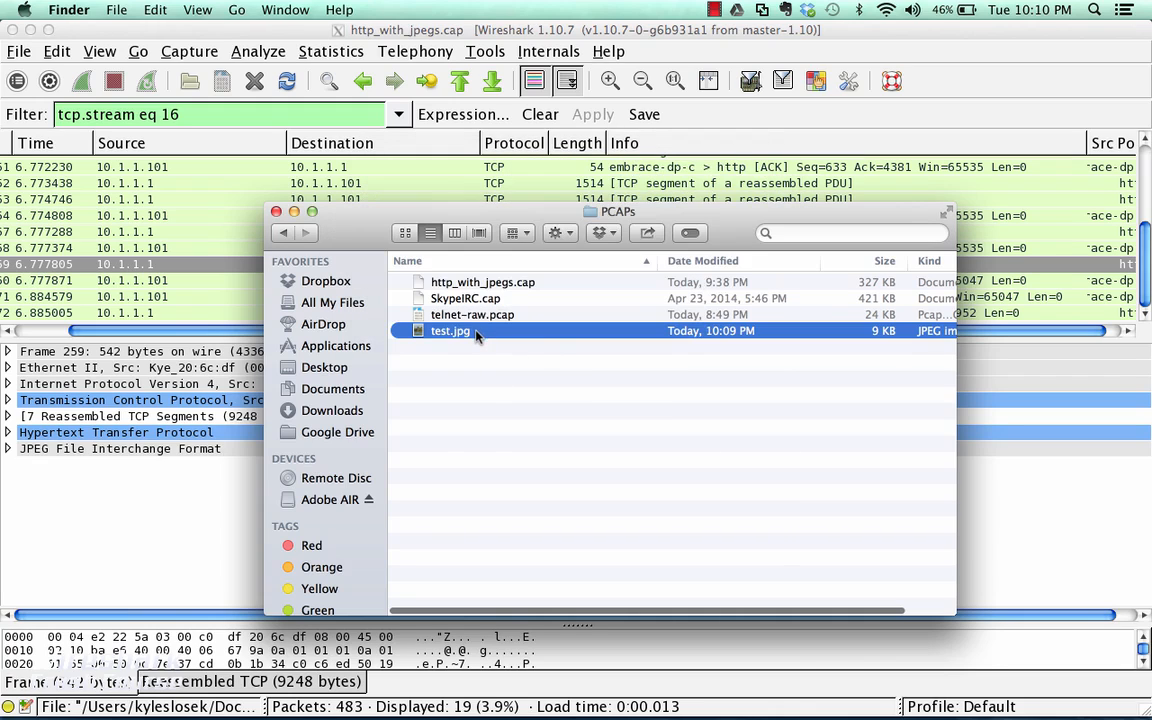
double_click(450, 331)
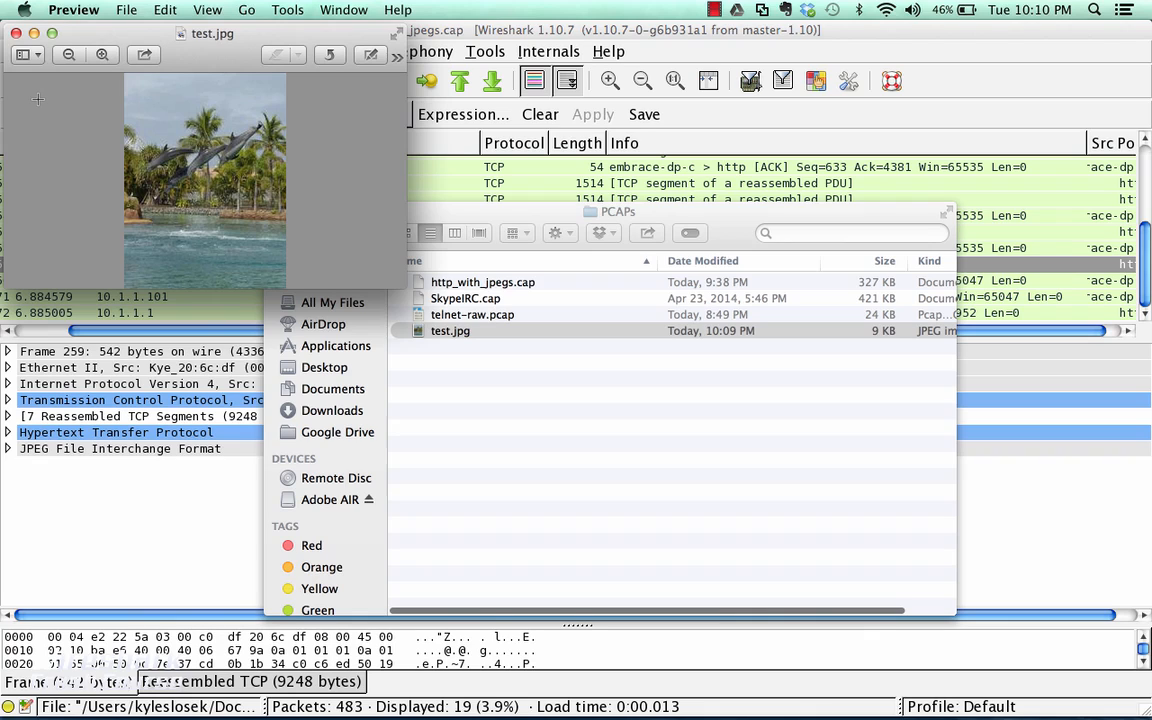
click(16, 33)
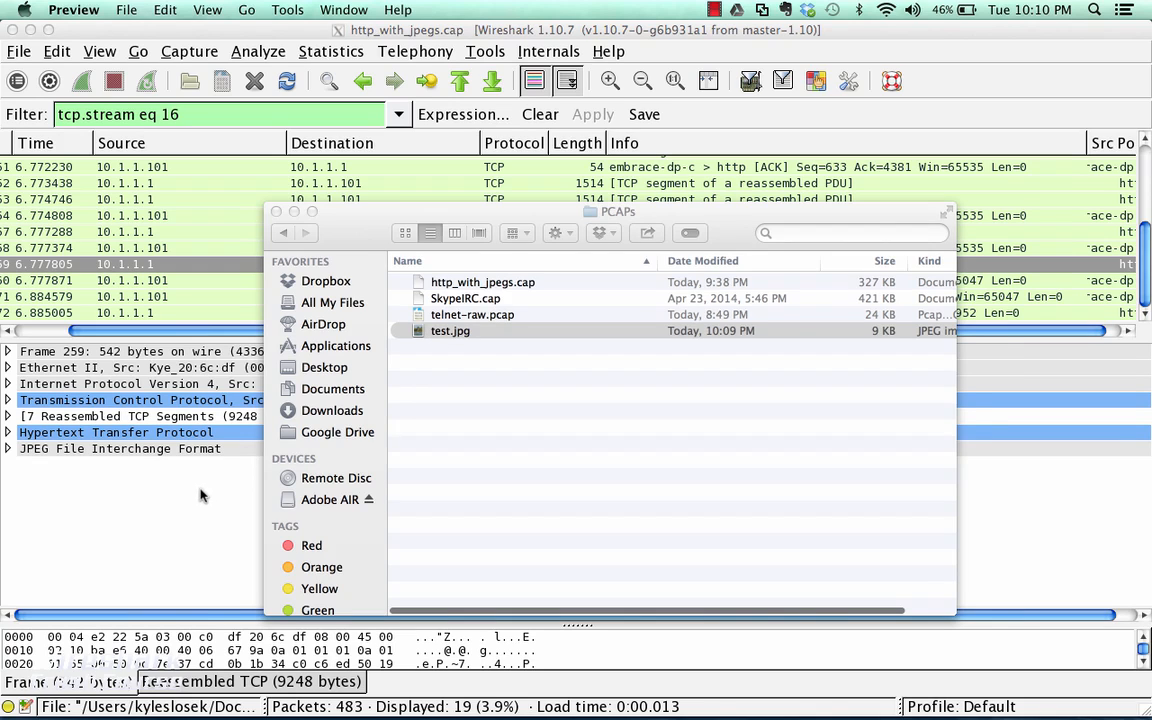
Switch back to Wireshark and clear the display filter to list all packets
click(180, 441)
click(538, 116)
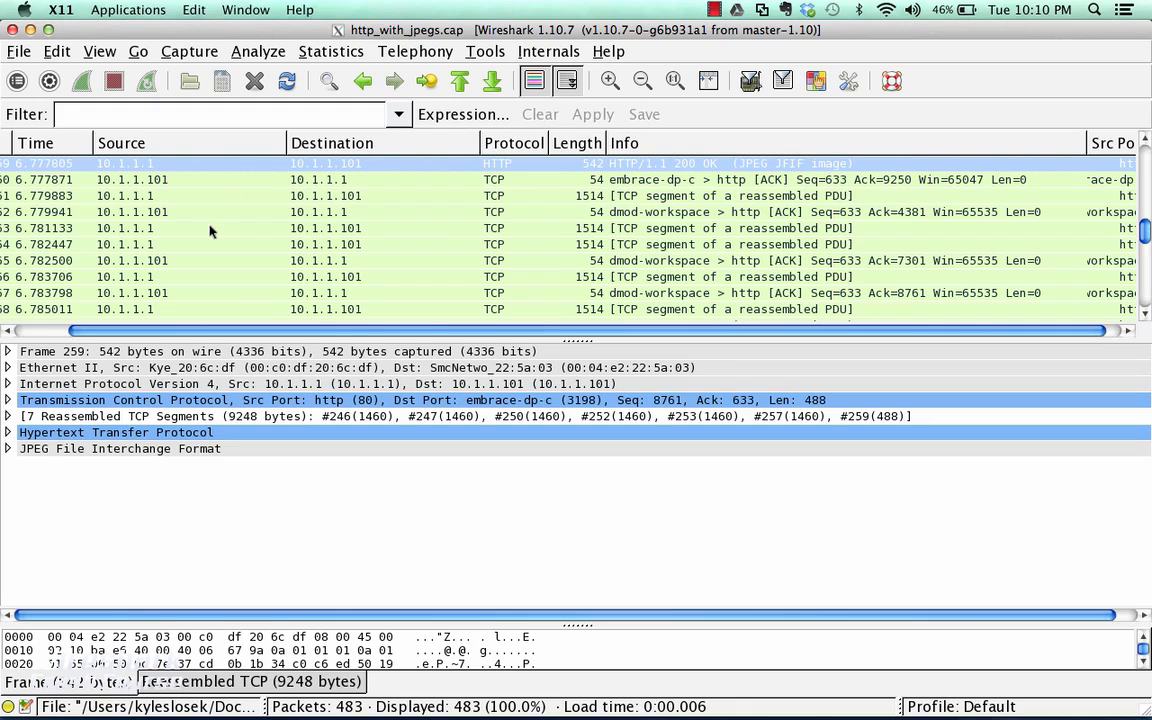
scroll(210, 231, left, 2)
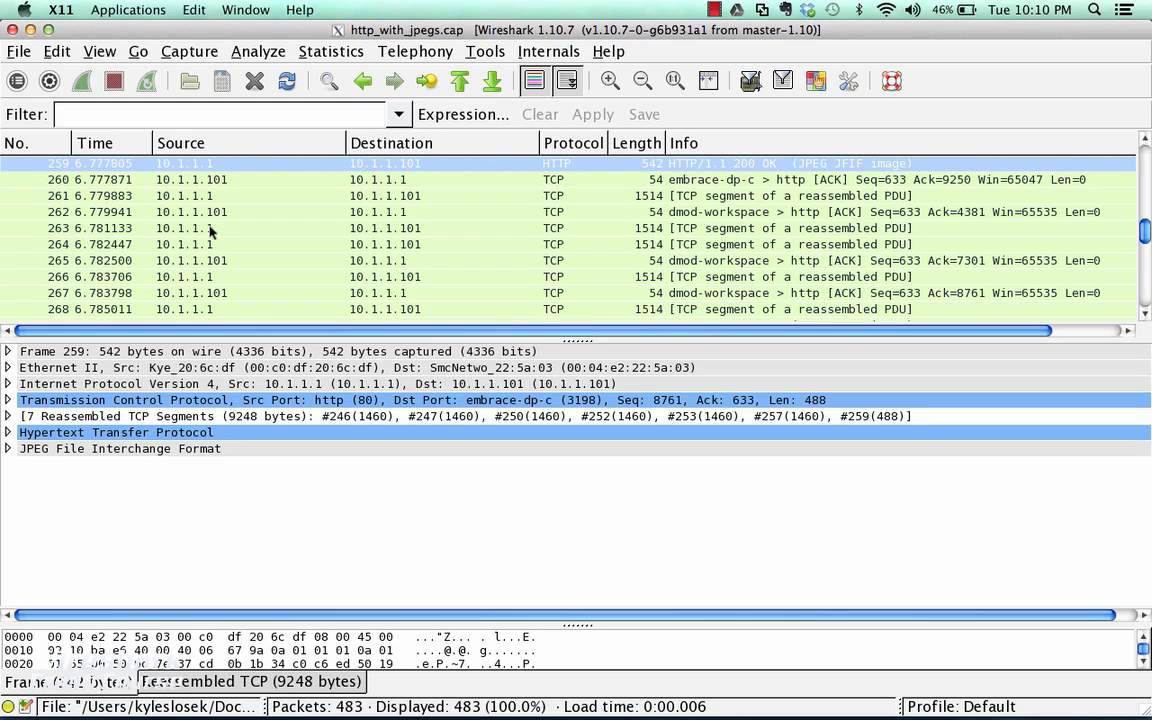
Open the list of exportable HTTP objects and look through its file names down to the last entries
click(24, 54)
mouse_move(131, 369)
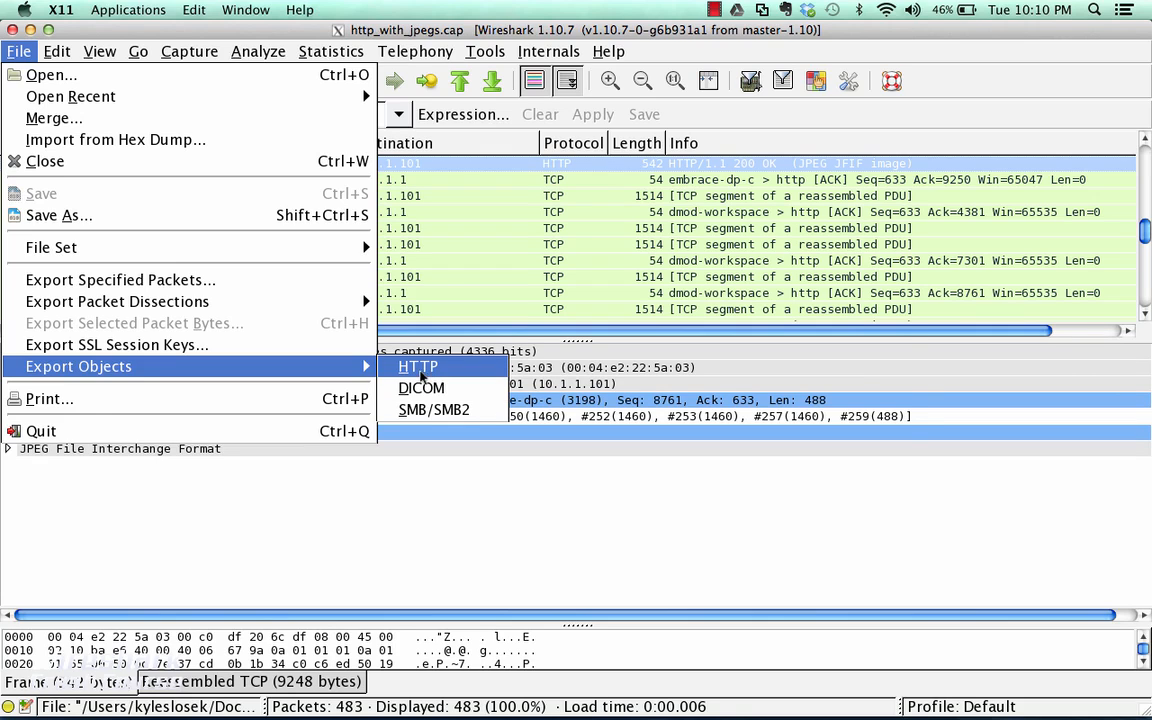
click(420, 372)
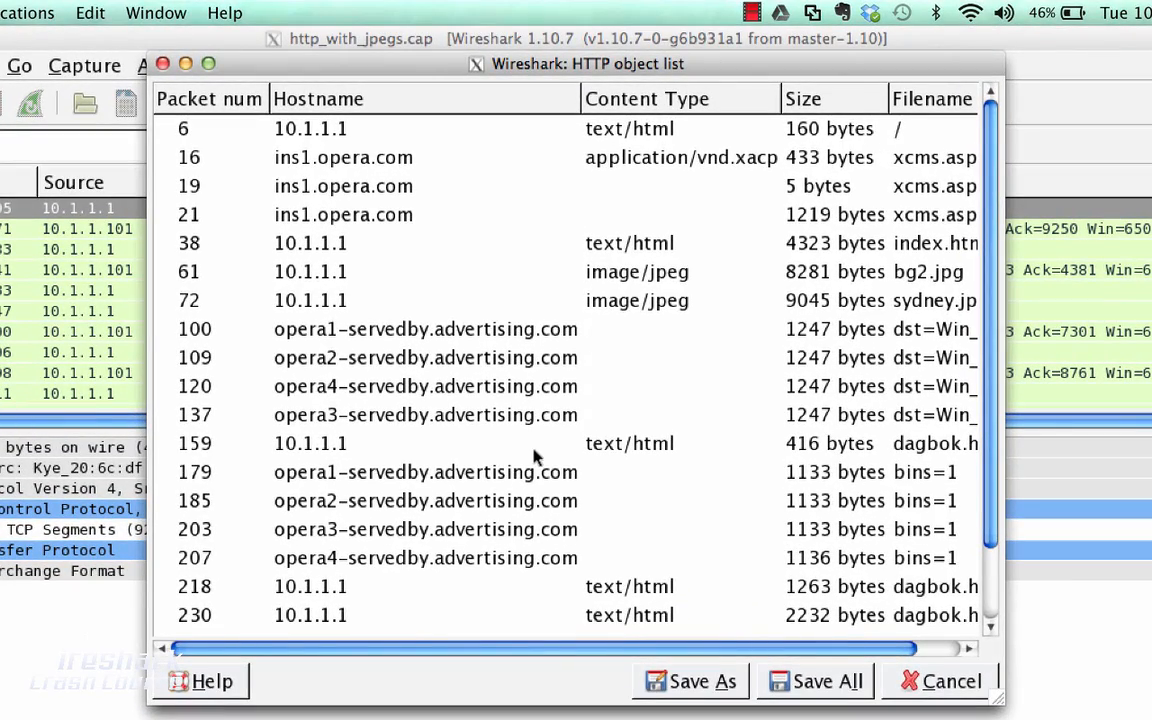
scroll(533, 455, right, 4)
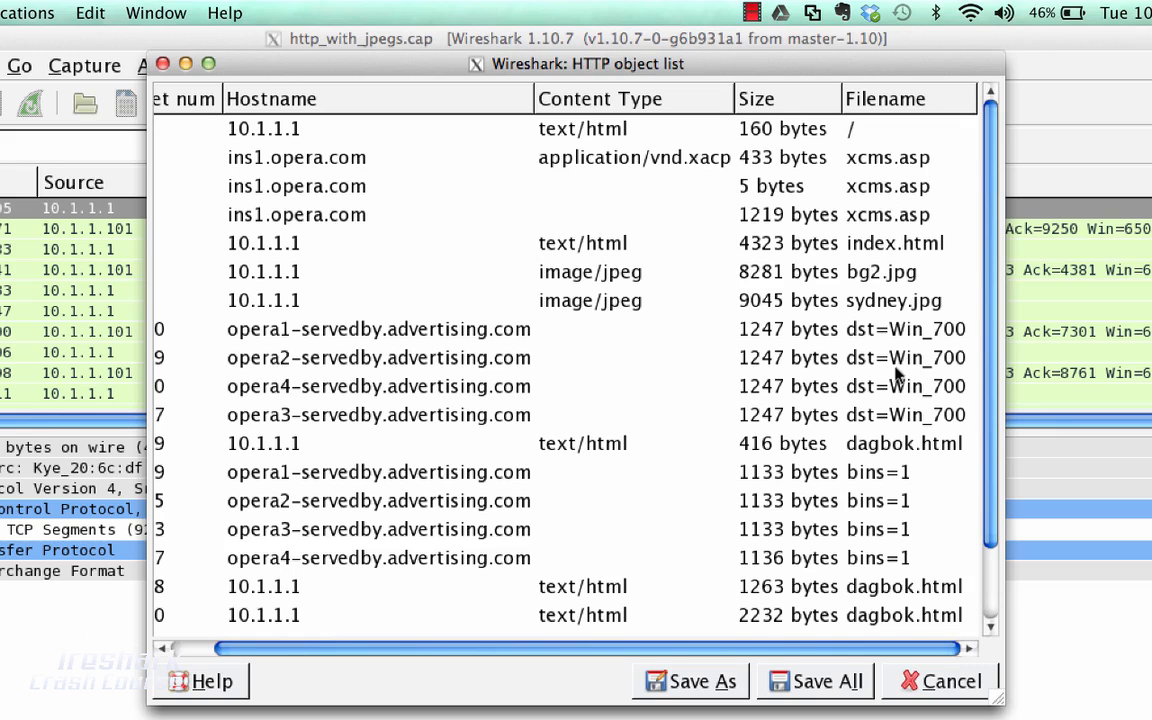
scroll(897, 374, down, 3)
scroll(897, 373, left, 2)
scroll(897, 374, right, 2)
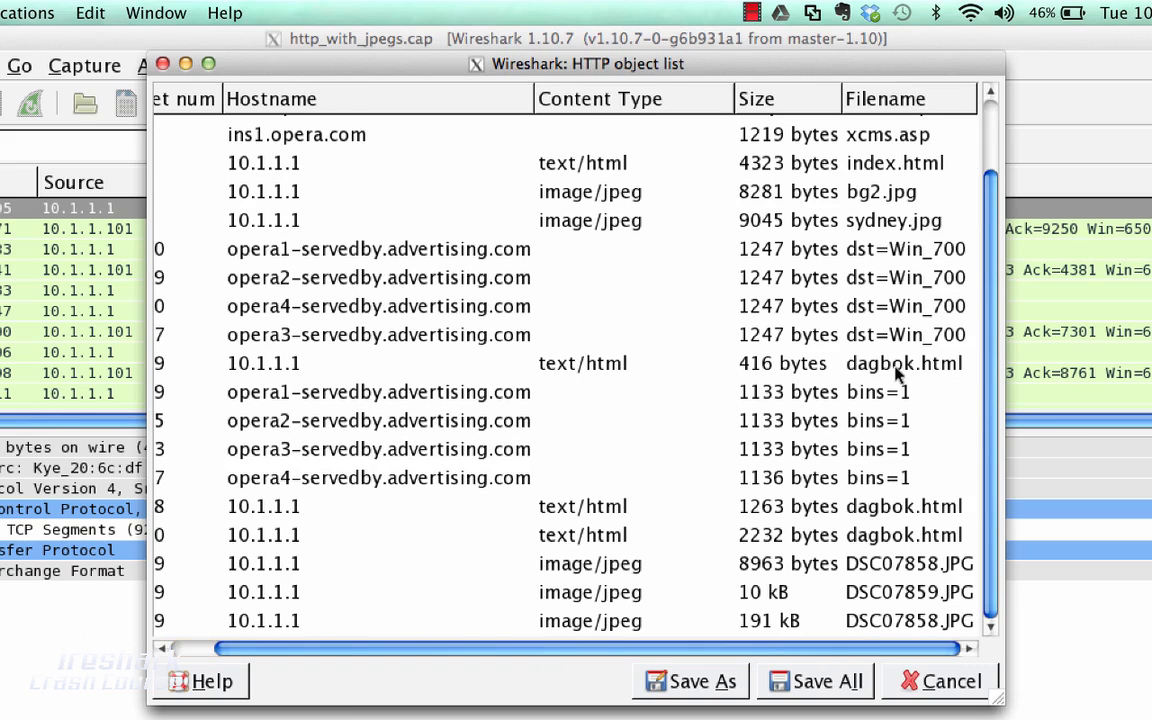
Save the 8963-byte DSC07858.JPG object from the HTTP object list into the PCAPs folder under its own name
click(890, 566)
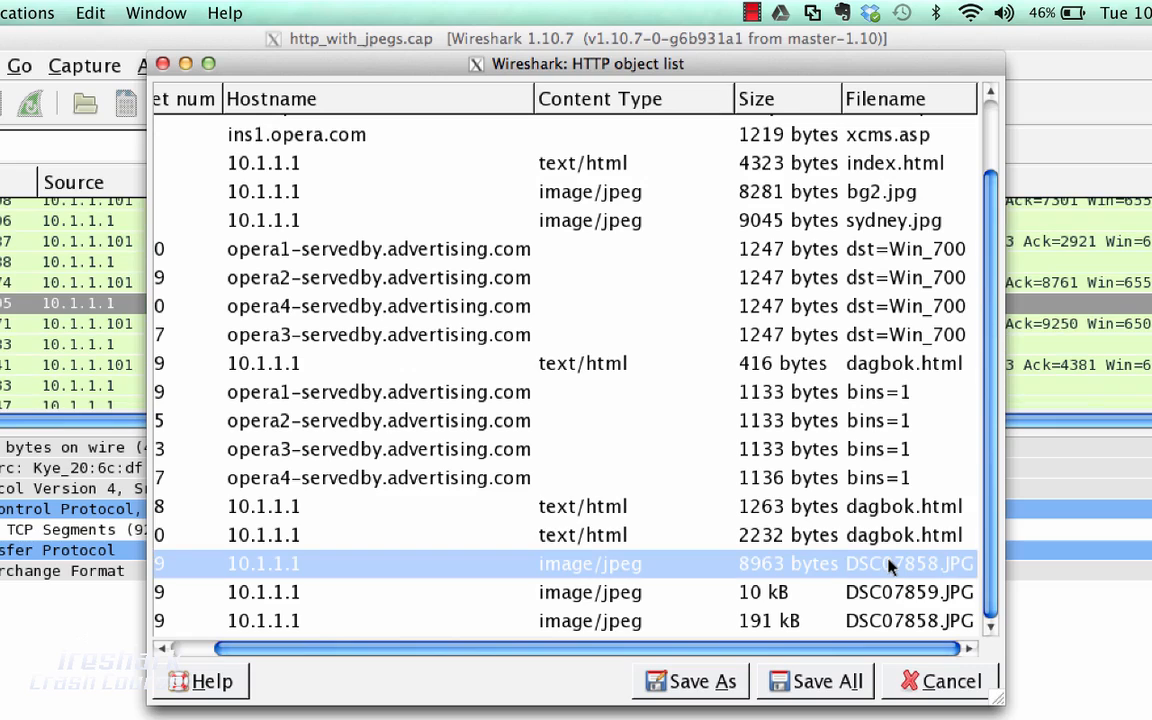
click(672, 685)
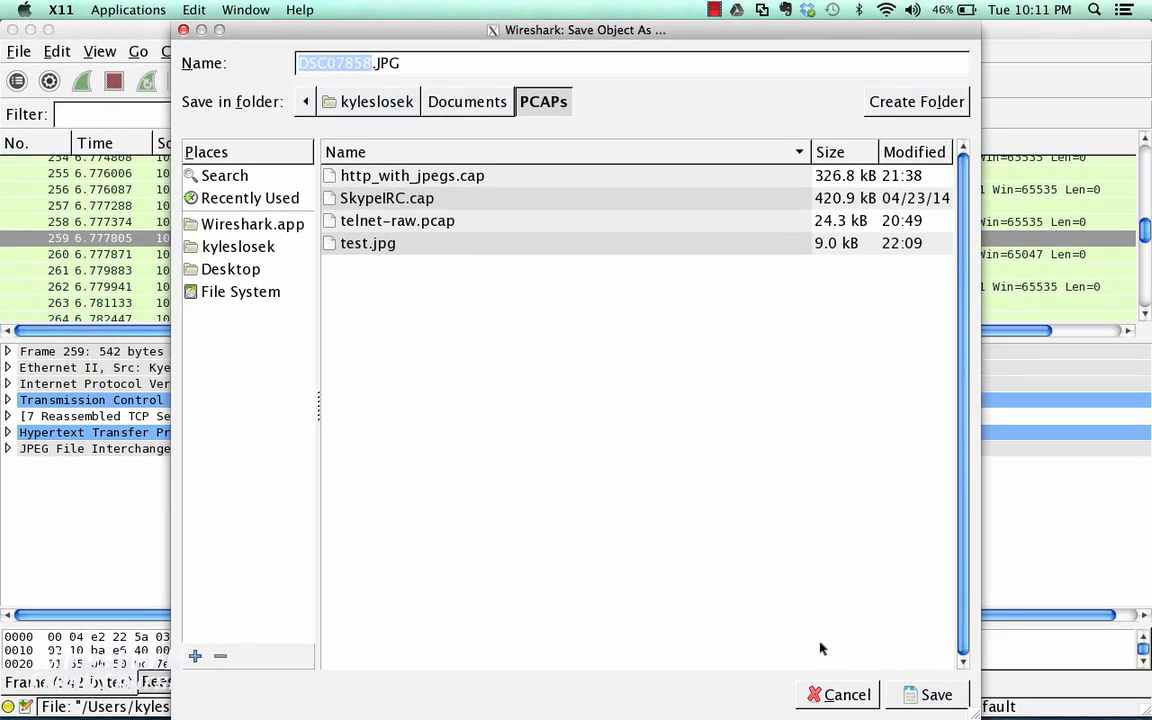
click(907, 695)
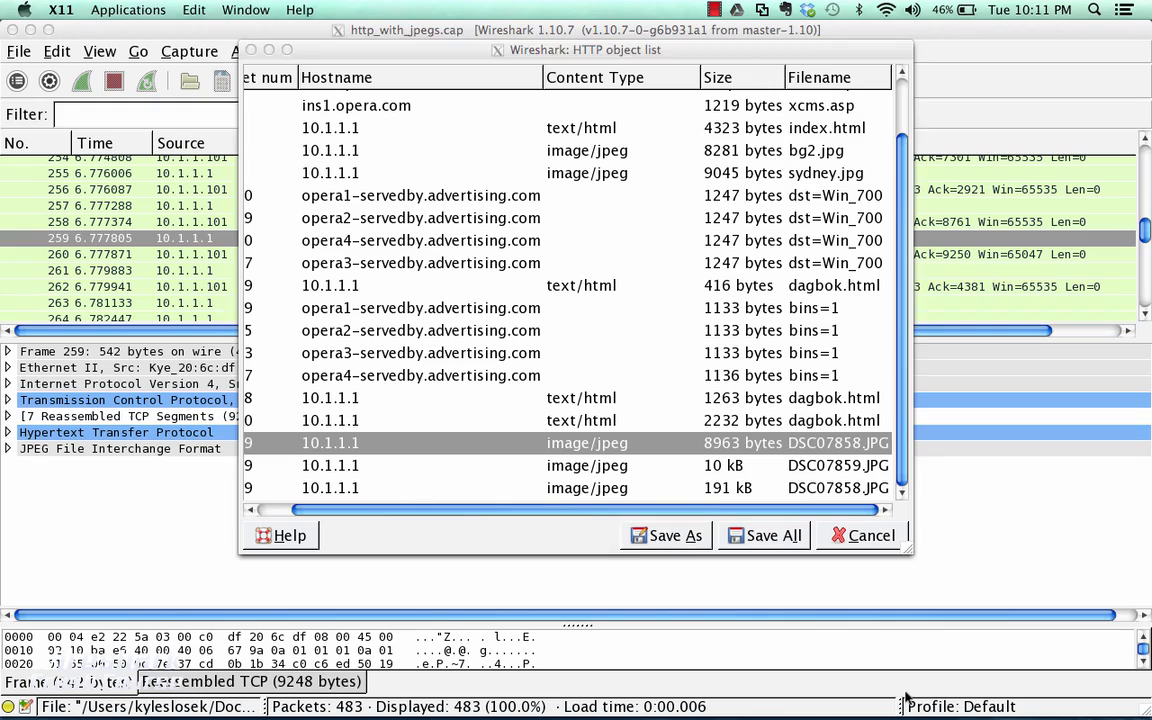
Switch to the PCAPs folder in Finder, open the exported DSC07858.JPG to check the image, and close it again
mouse_move(106, 690)
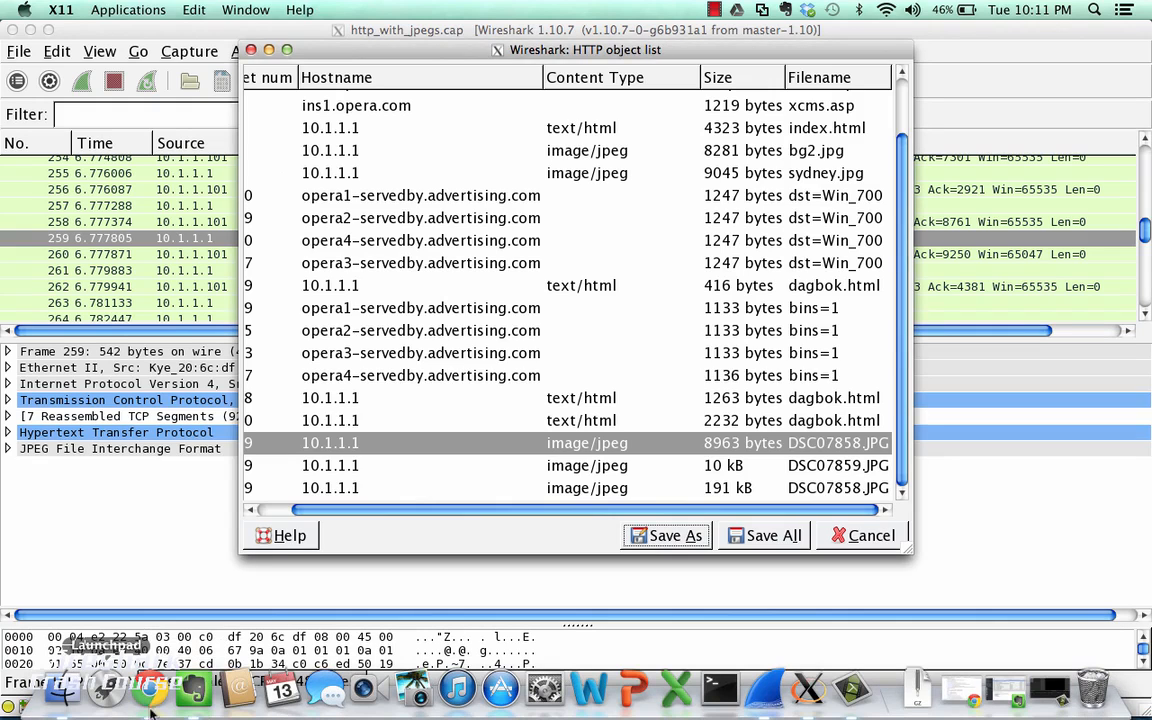
click(62, 688)
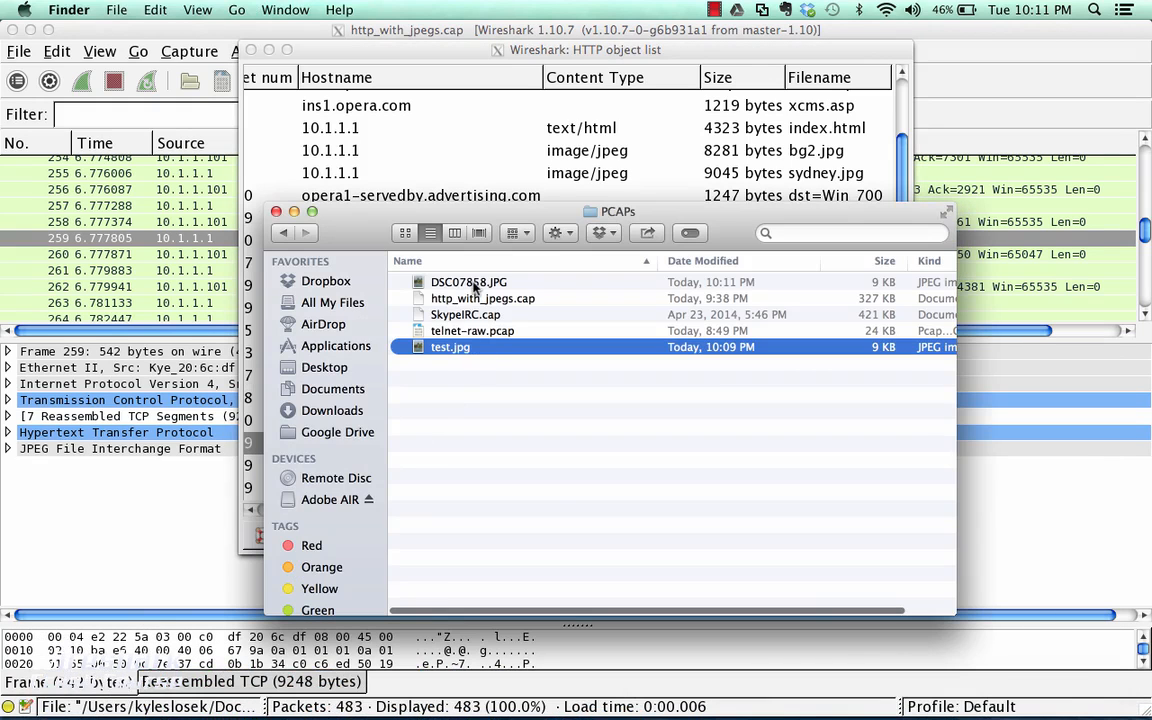
double_click(474, 287)
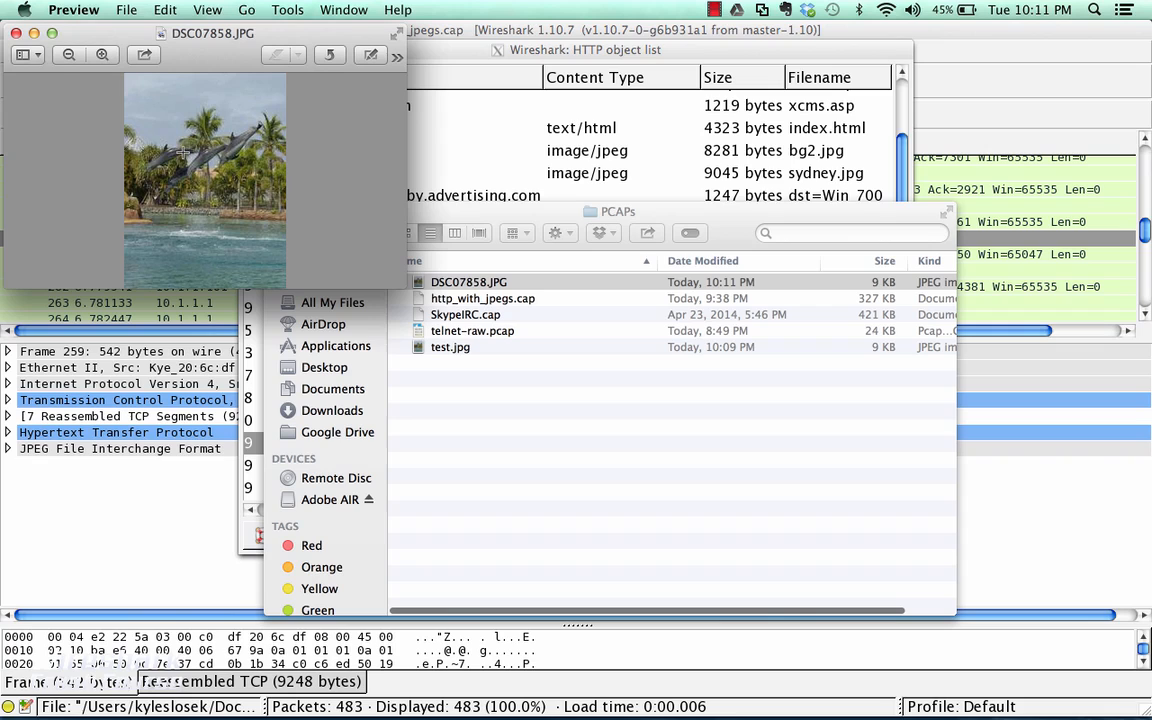
click(15, 34)
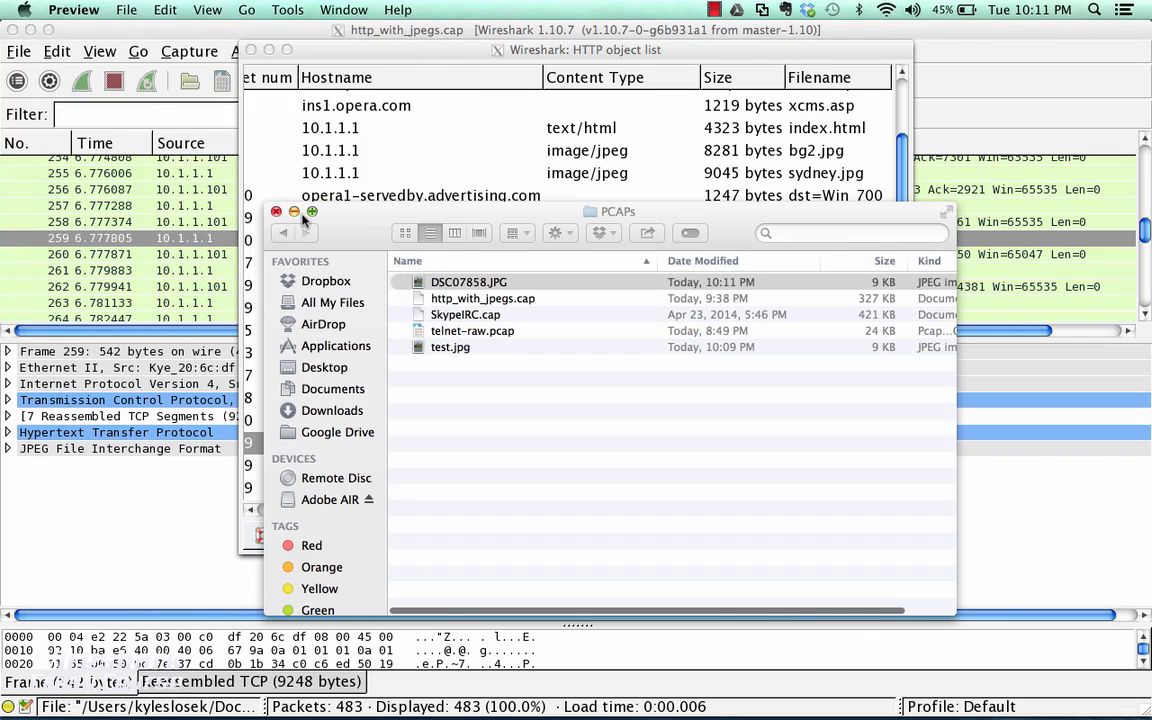
click(370, 232)
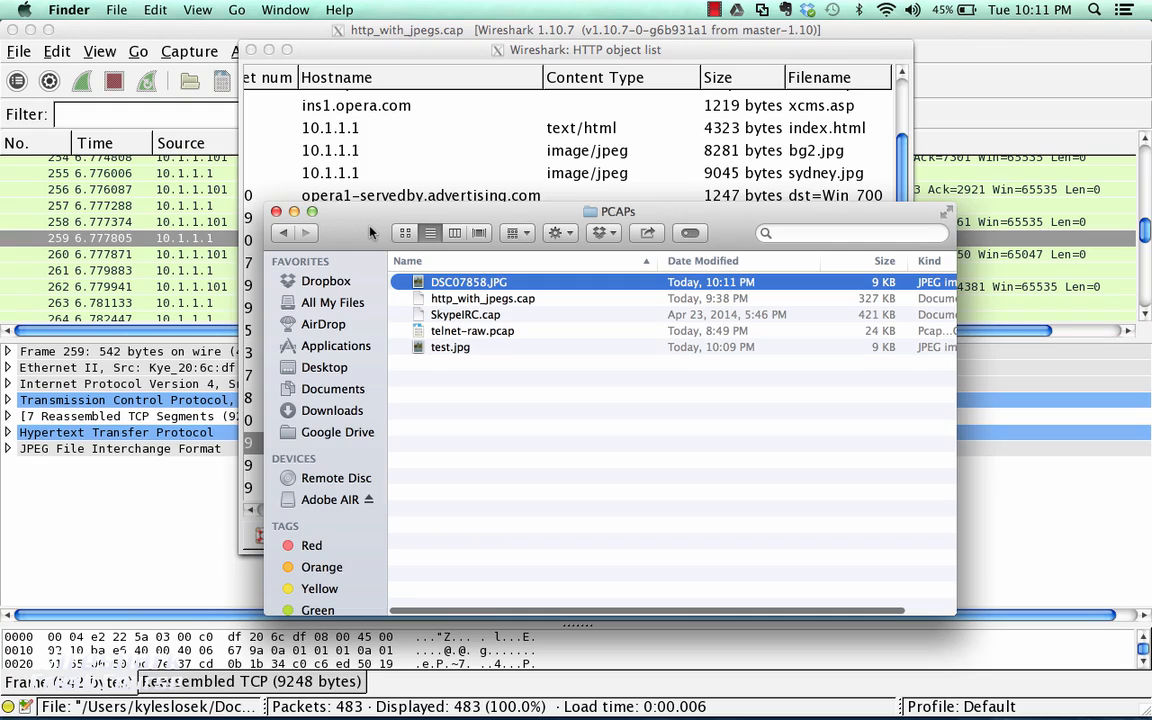